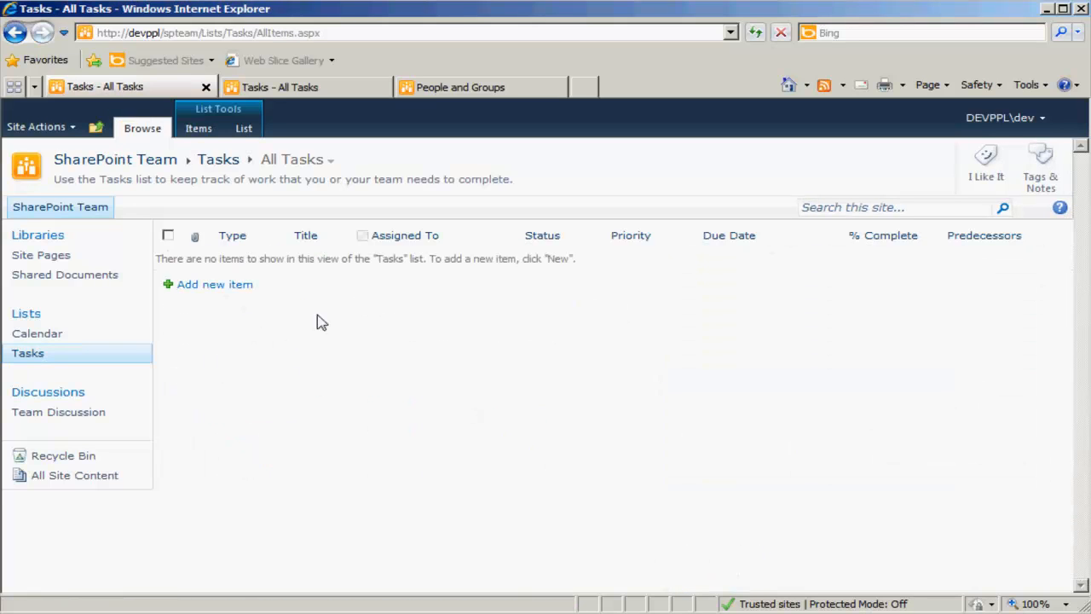
Open a new item form in the Tasks list, examine the Status choices, and close the form without saving.
{"action": "left_click", "coordinate": [216, 287]}
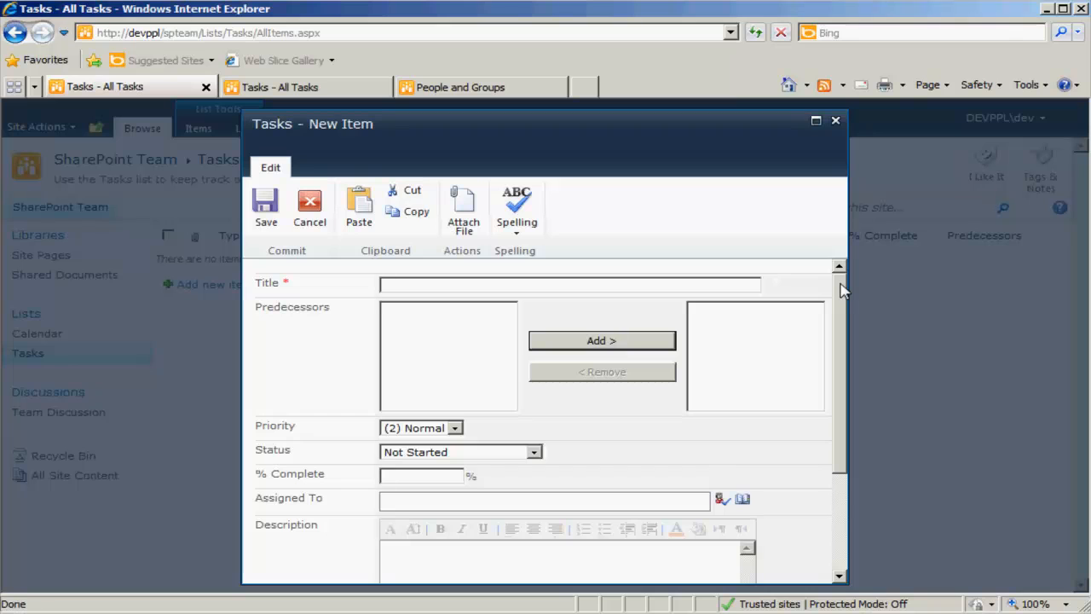
{"action": "scroll", "coordinate": [840, 290], "scroll_direction": "down", "scroll_amount": 1}
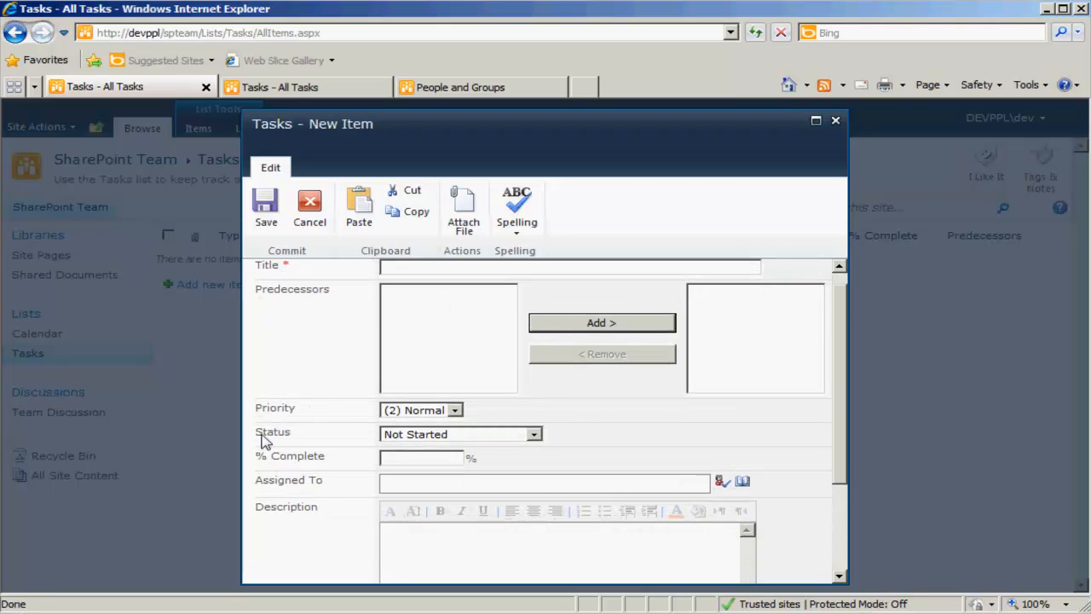
{"action": "left_click", "coordinate": [442, 436]}
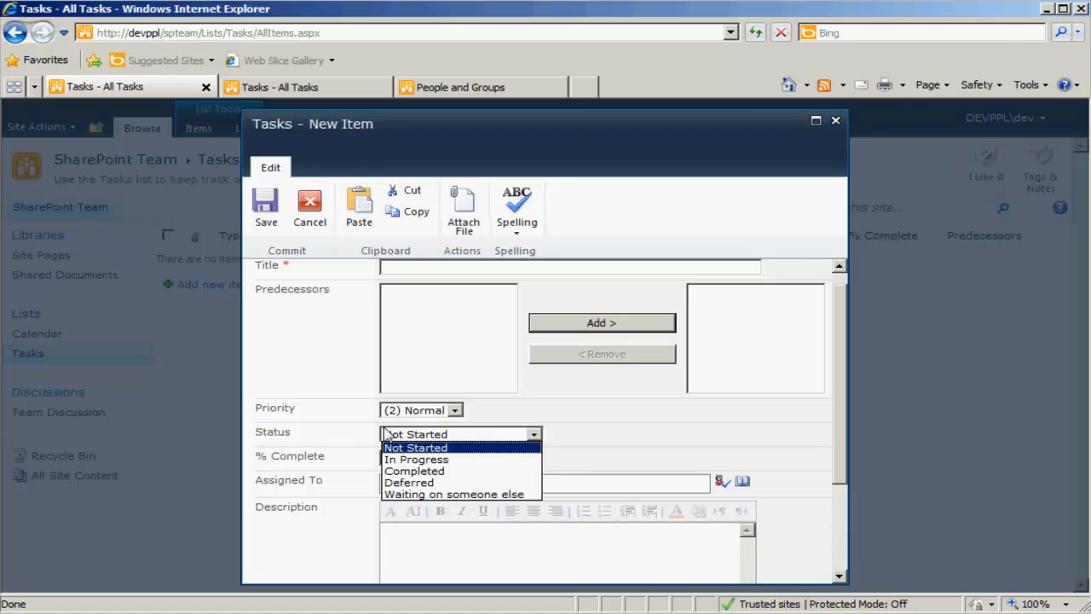
{"action": "left_click", "coordinate": [334, 430]}
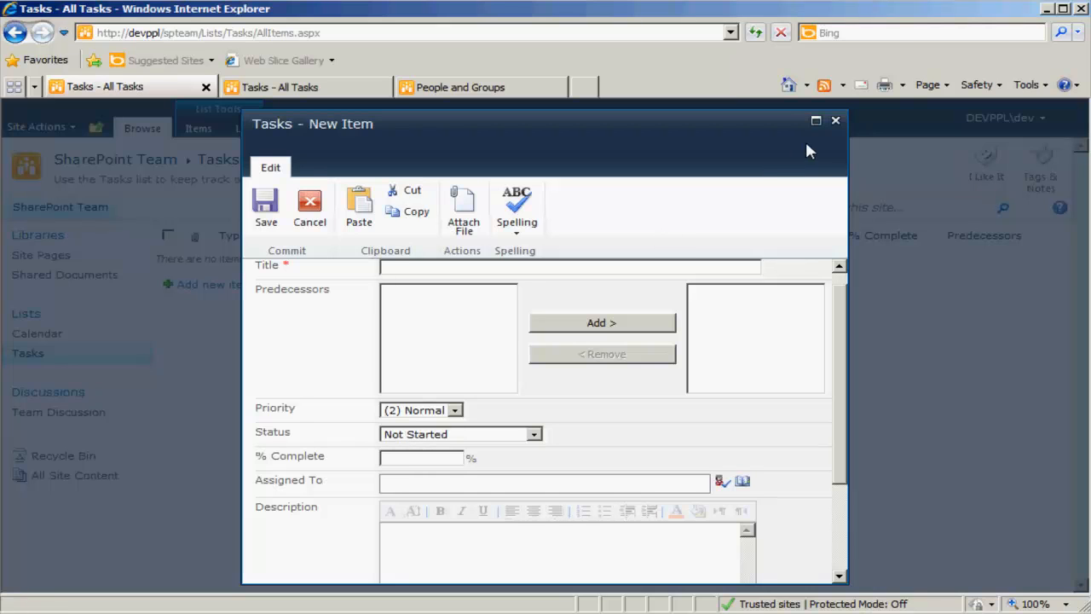
{"action": "left_click", "coordinate": [836, 121]}
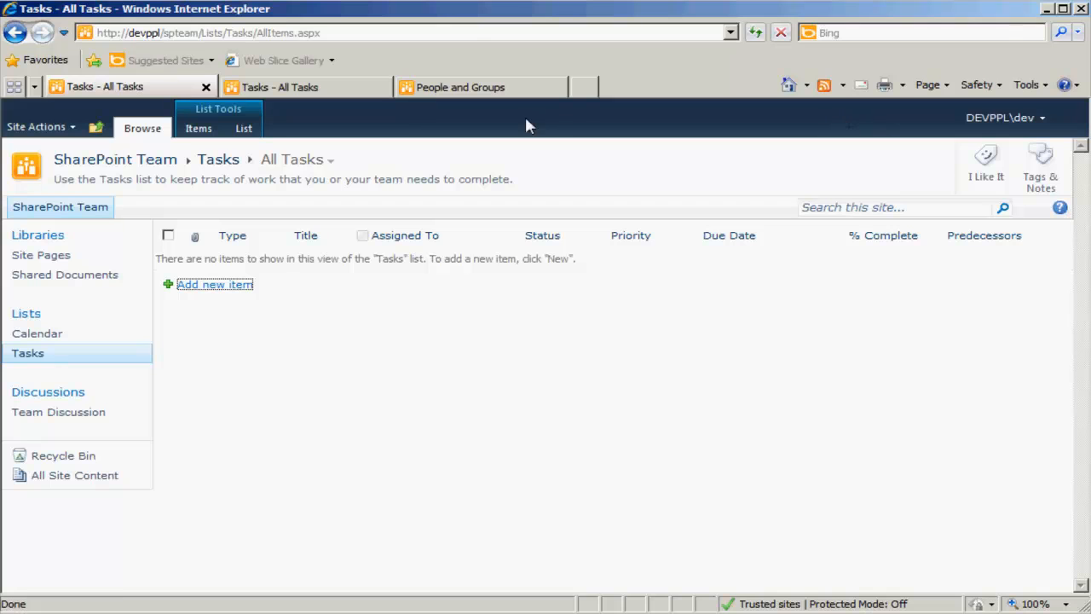
Activate the Spikes Together Dynamic List Forms feature in the site's features.
{"action": "left_click", "coordinate": [40, 127]}
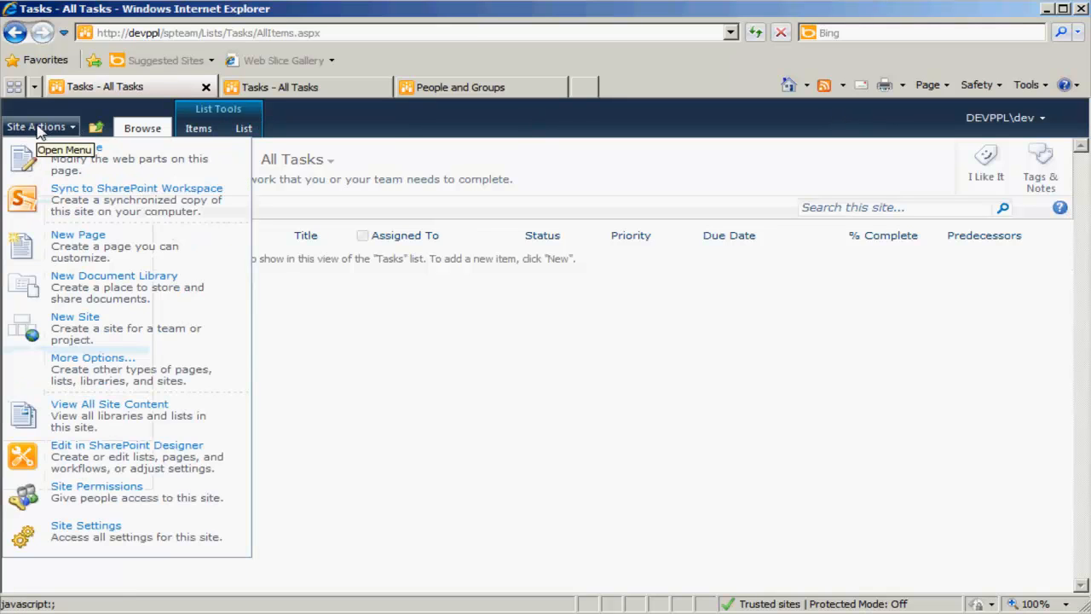
{"action": "left_click", "coordinate": [110, 530]}
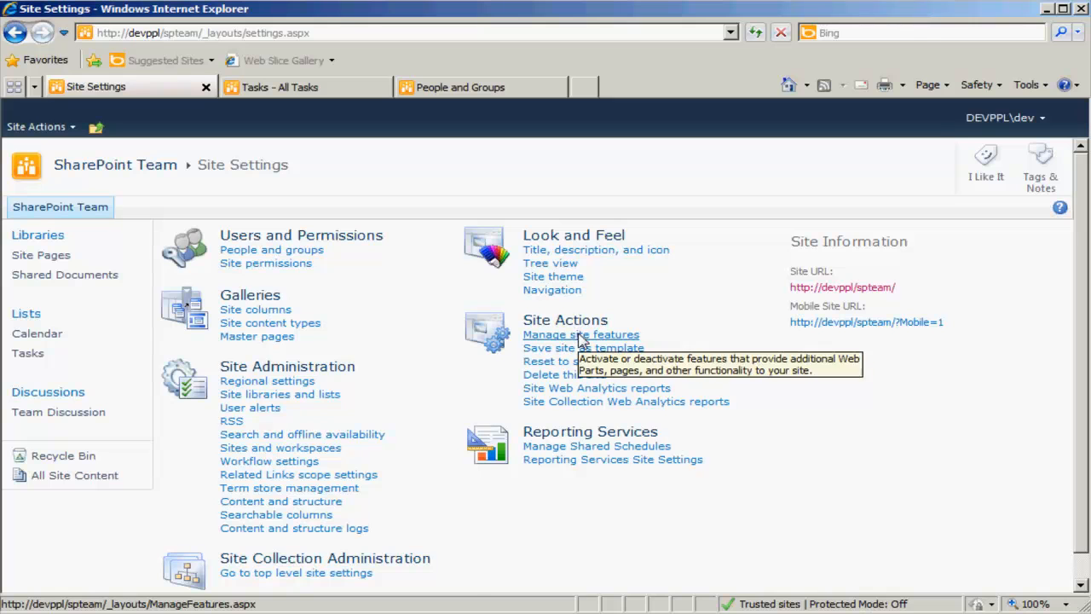
{"action": "left_click", "coordinate": [580, 335]}
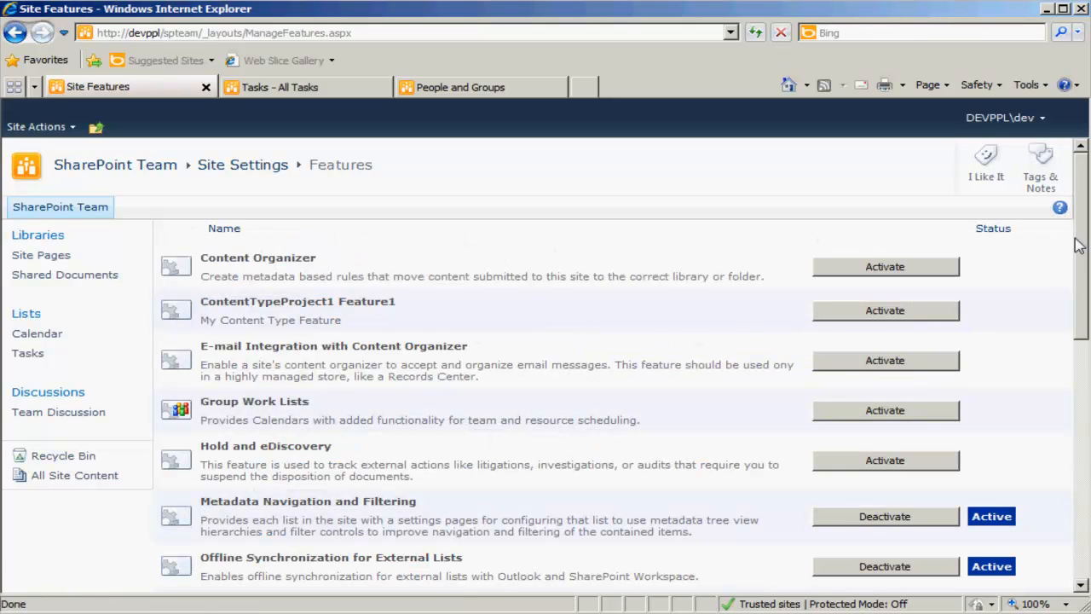
{"action": "left_click_drag", "start_coordinate": [1080, 245], "coordinate": [1065, 449]}
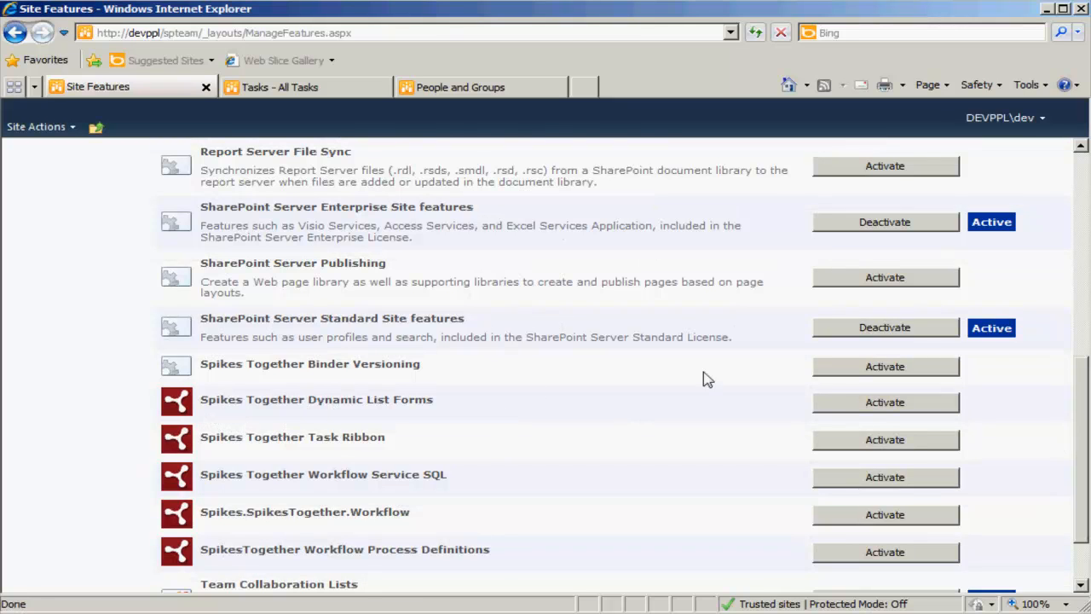
{"action": "left_click", "coordinate": [861, 404]}
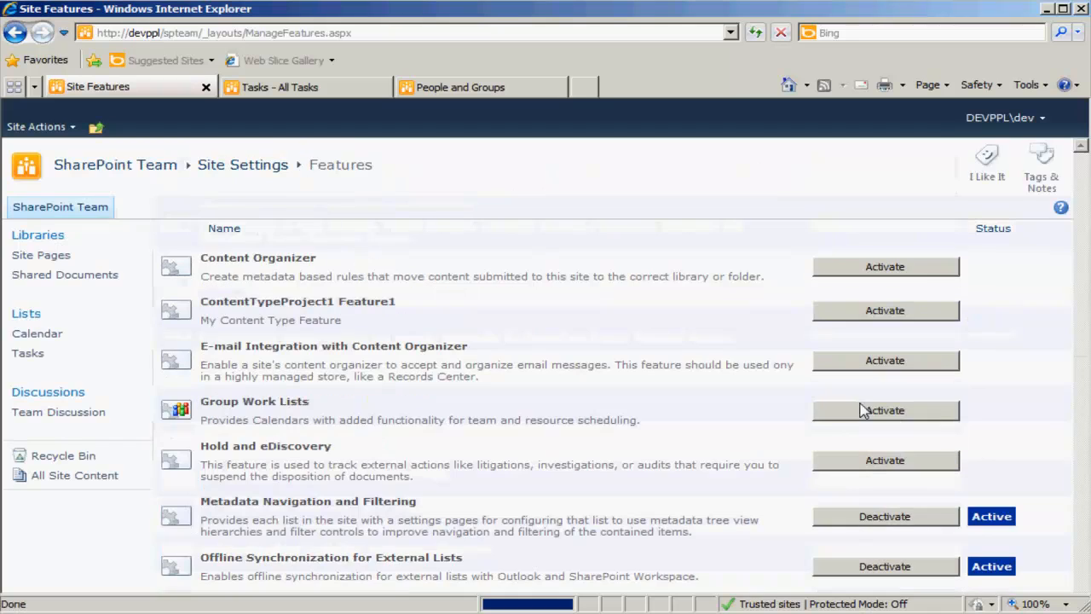
Open the dynamic list forms configuration for the Task content type from the Tasks list's settings.
{"action": "left_click", "coordinate": [36, 358]}
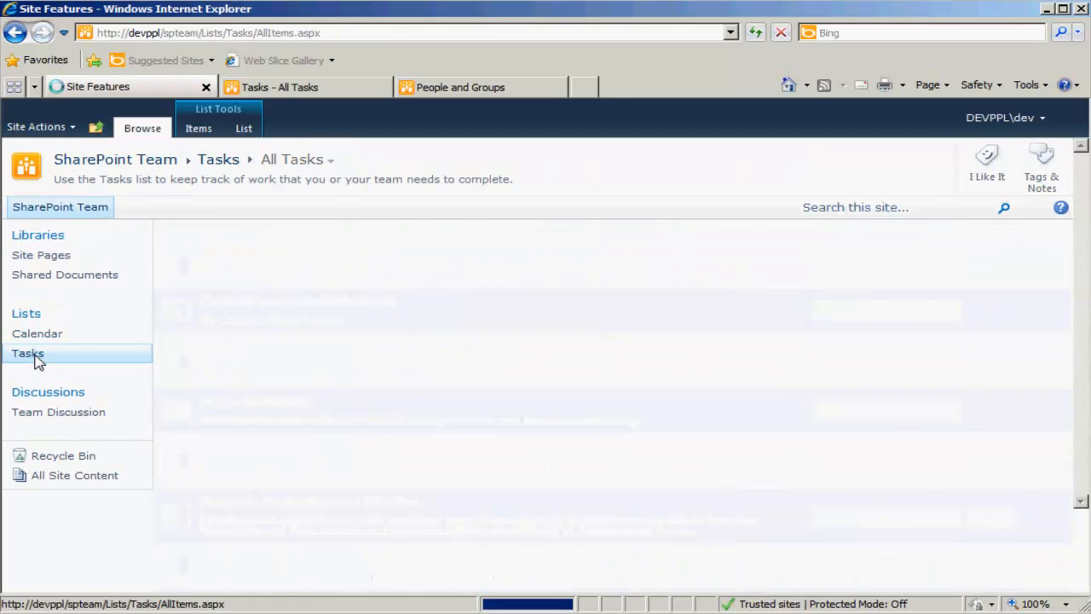
{"action": "left_click", "coordinate": [244, 129]}
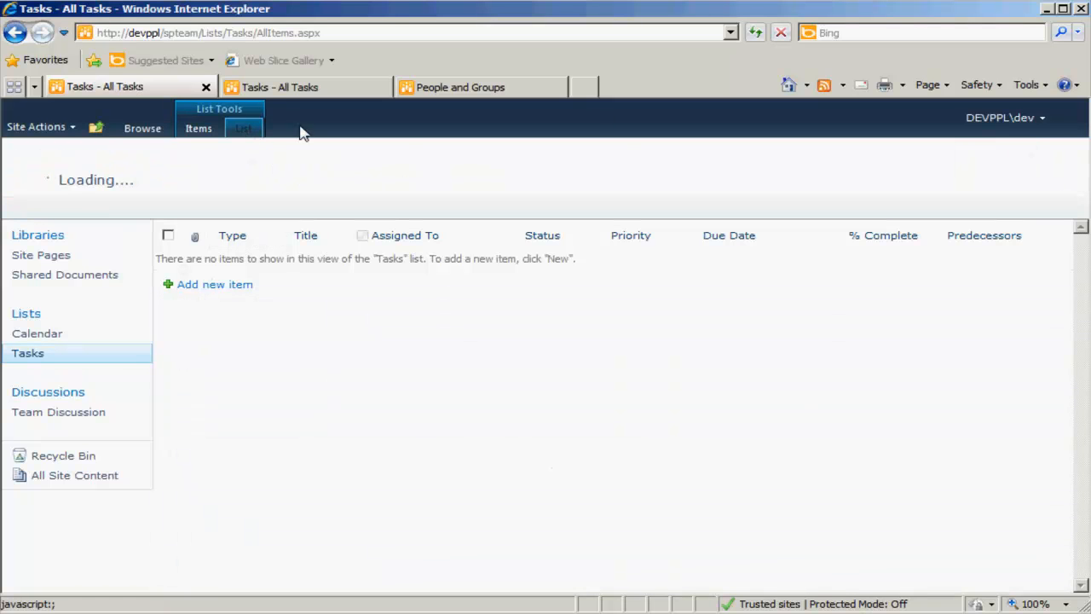
{"action": "left_click", "coordinate": [998, 175]}
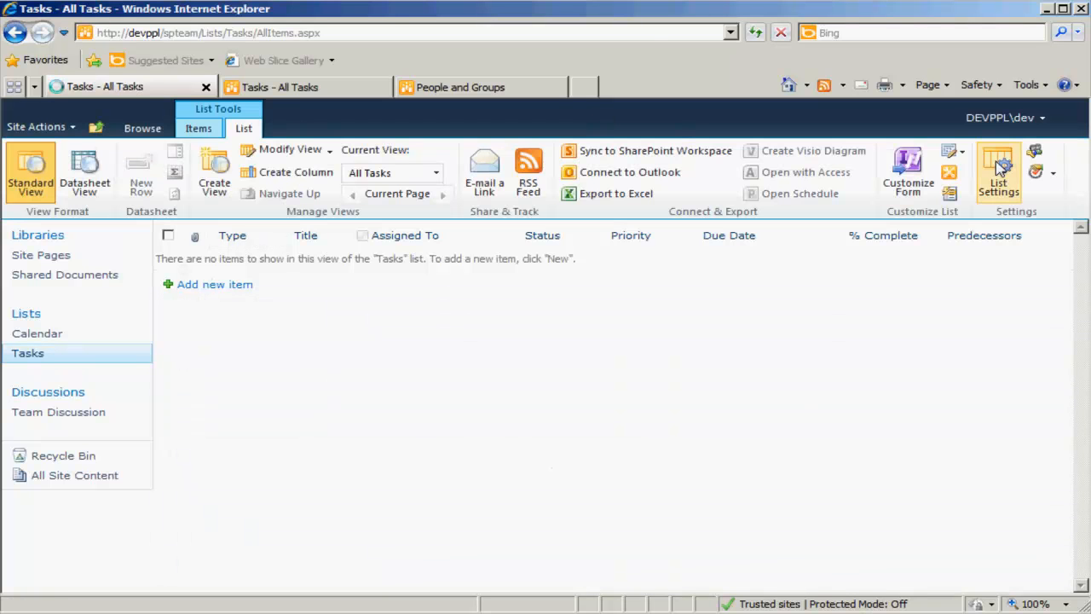
{"action": "left_click", "coordinate": [378, 443]}
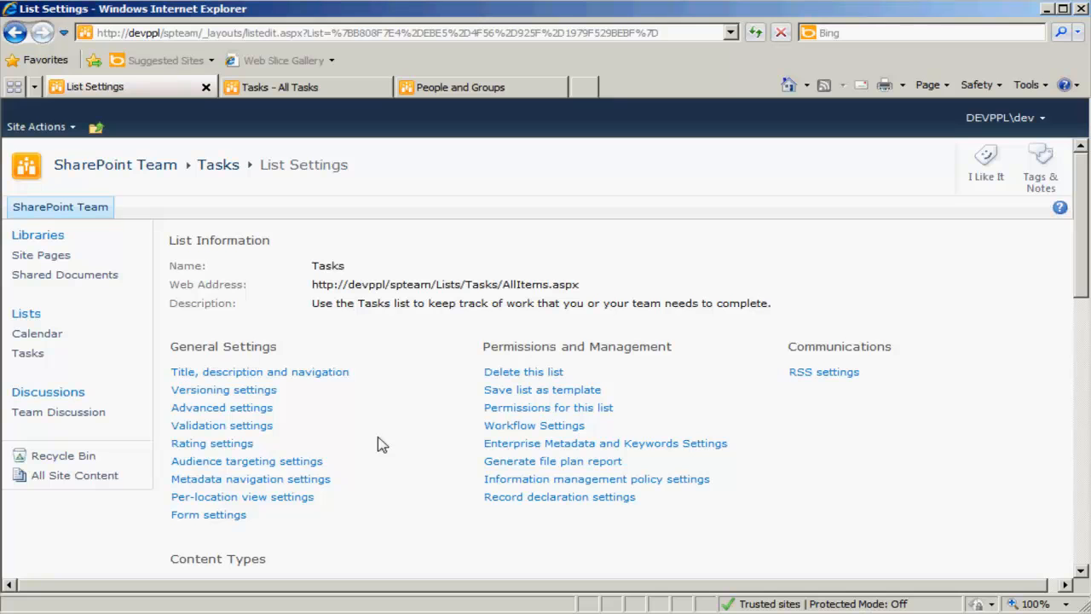
{"action": "scroll", "coordinate": [1078, 243], "scroll_direction": "down", "scroll_amount": 3}
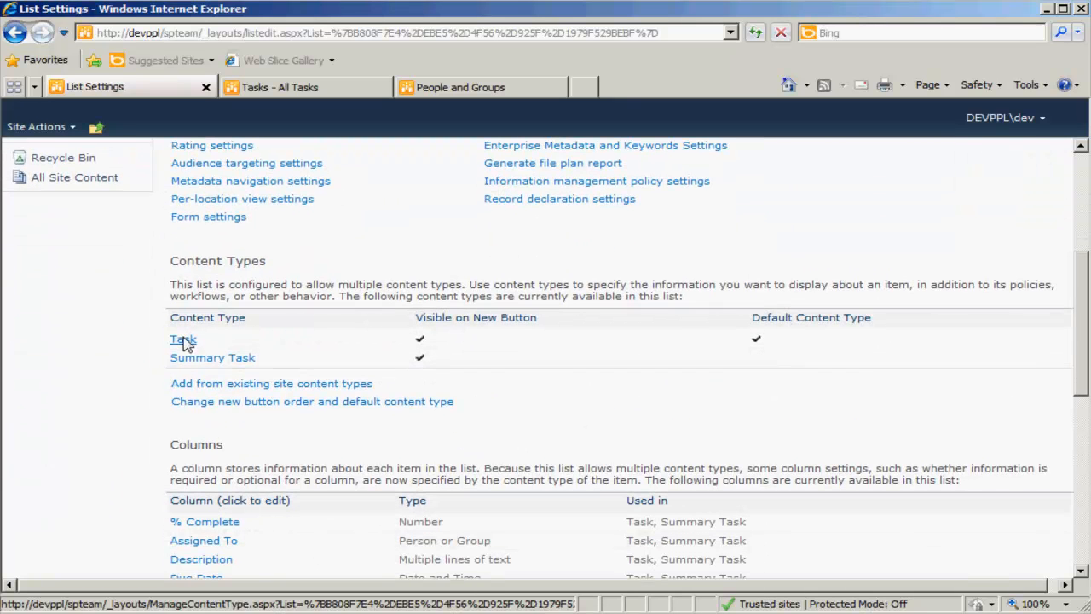
{"action": "left_click", "coordinate": [183, 340]}
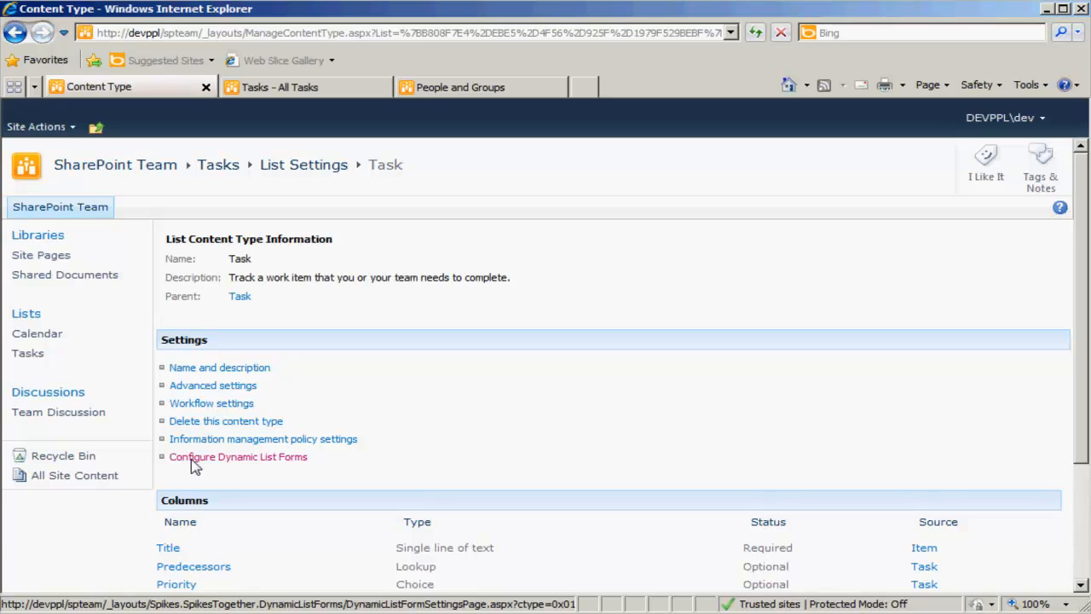
{"action": "left_click", "coordinate": [220, 460]}
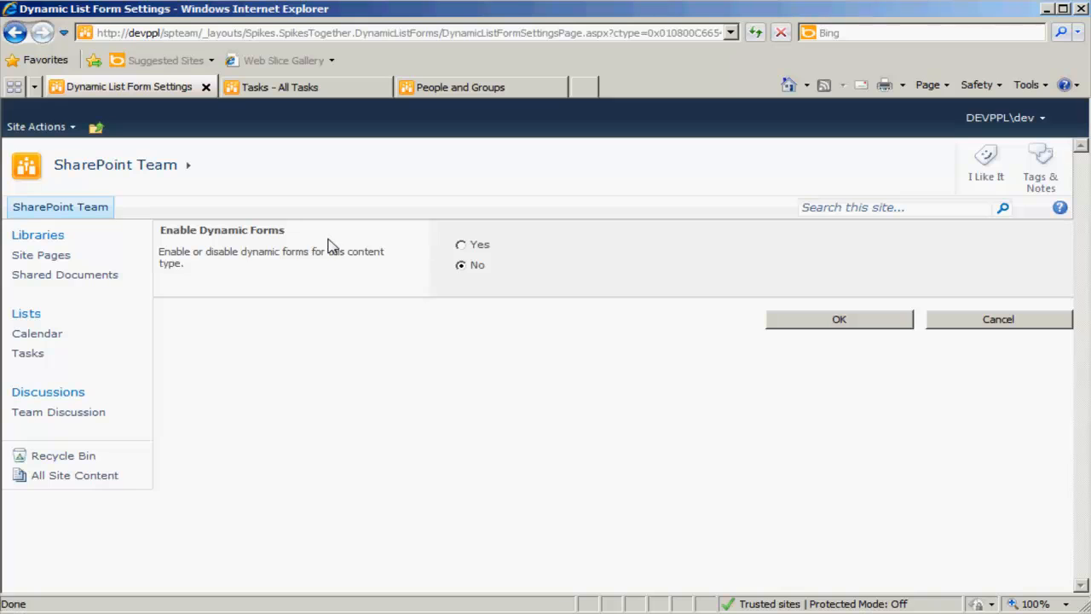
Enable dynamic forms for the Task content type, set the Status field to Hidden on the New Form, and save the settings.
{"action": "left_click", "coordinate": [463, 246]}
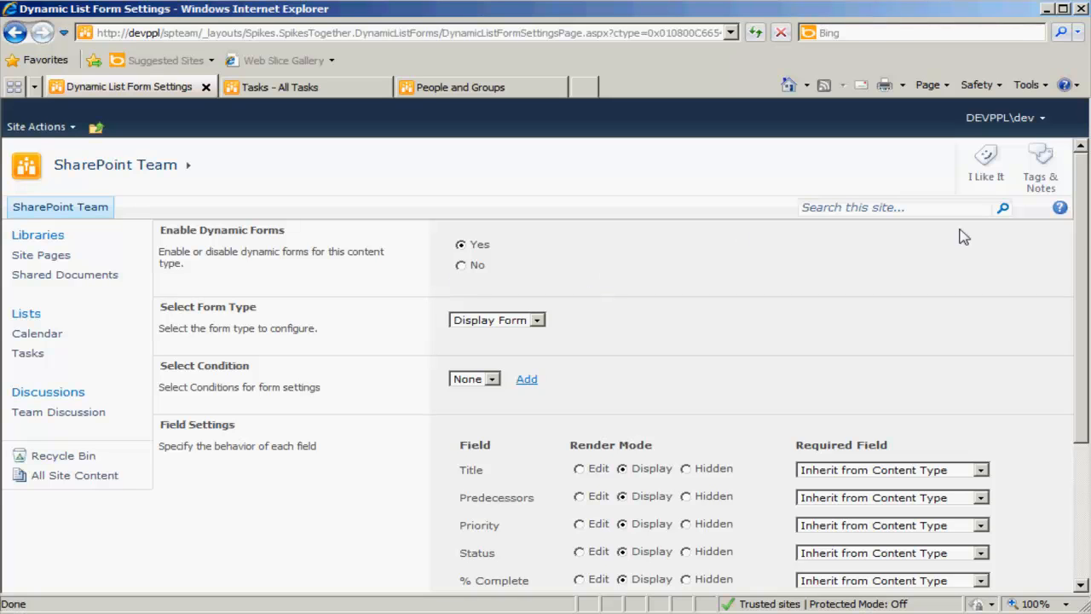
{"action": "scroll", "coordinate": [1076, 230], "scroll_direction": "down", "scroll_amount": 1}
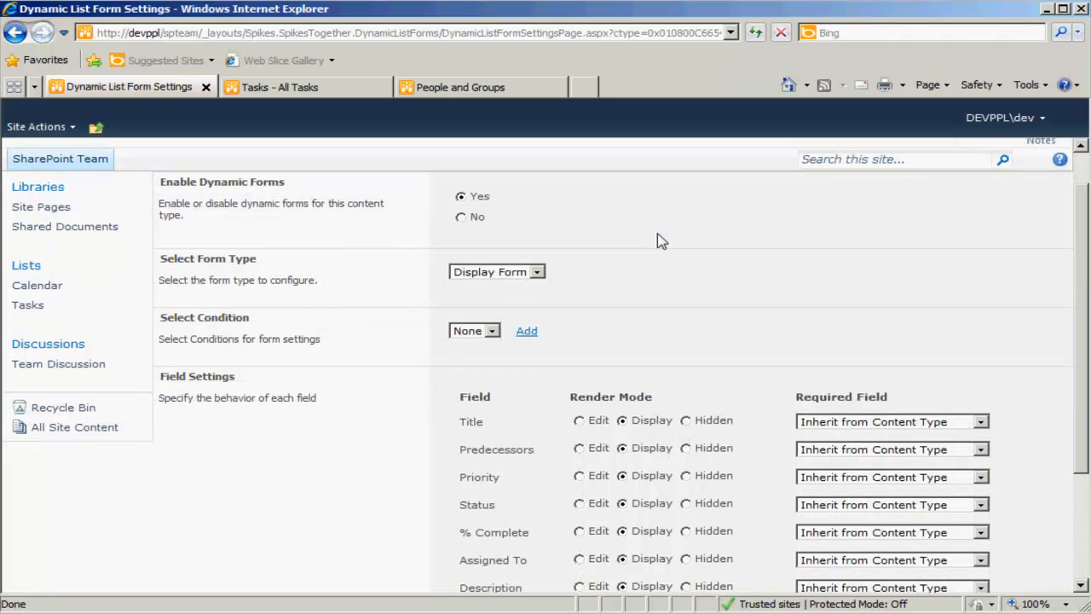
{"action": "left_click", "coordinate": [504, 275]}
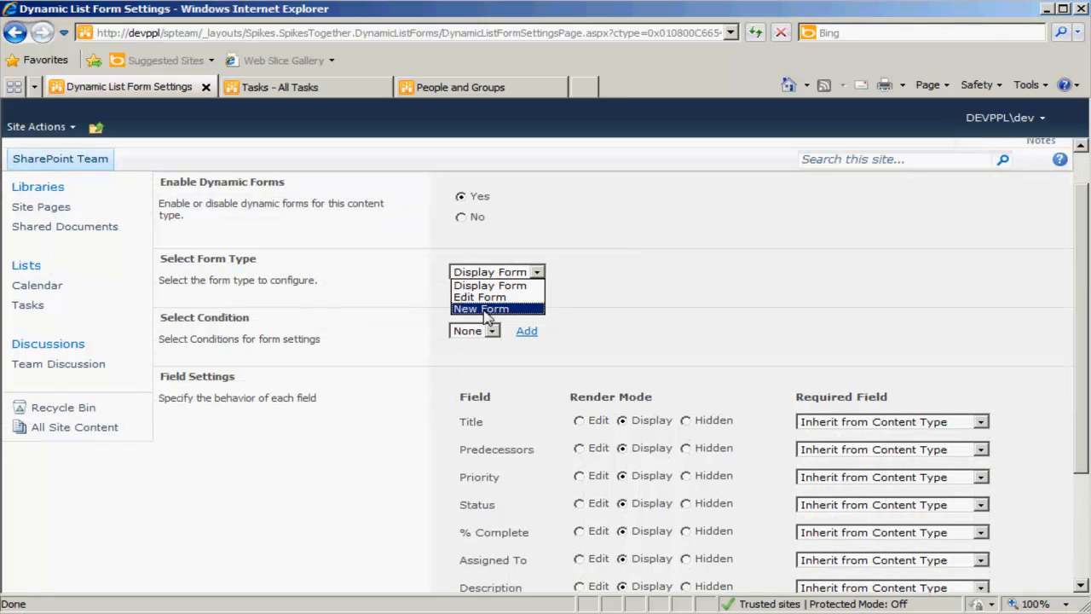
{"action": "left_click", "coordinate": [488, 310]}
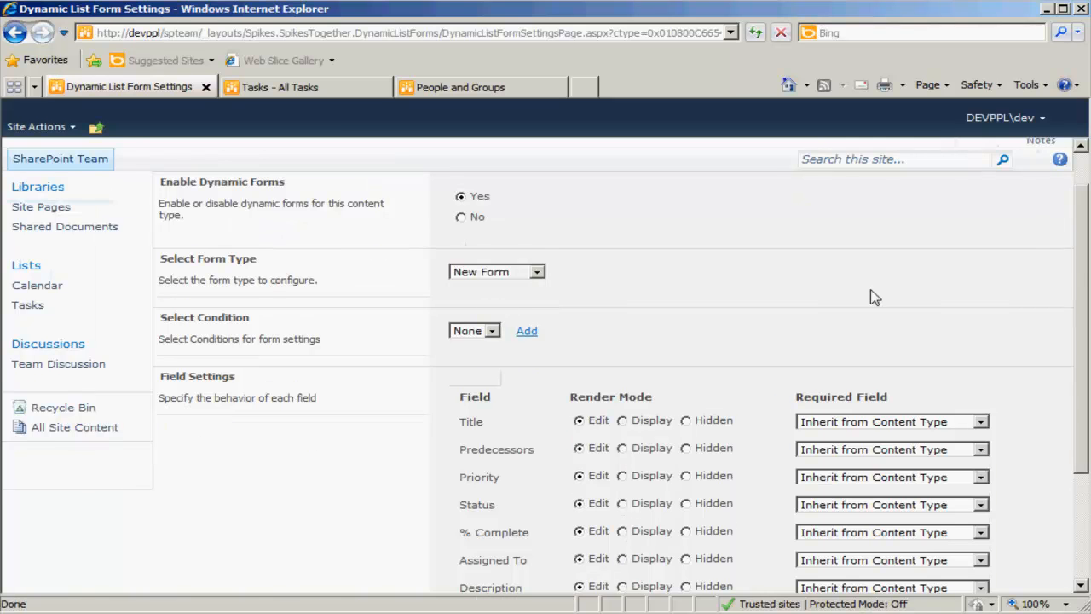
{"action": "scroll", "coordinate": [722, 315], "scroll_direction": "down", "scroll_amount": 2}
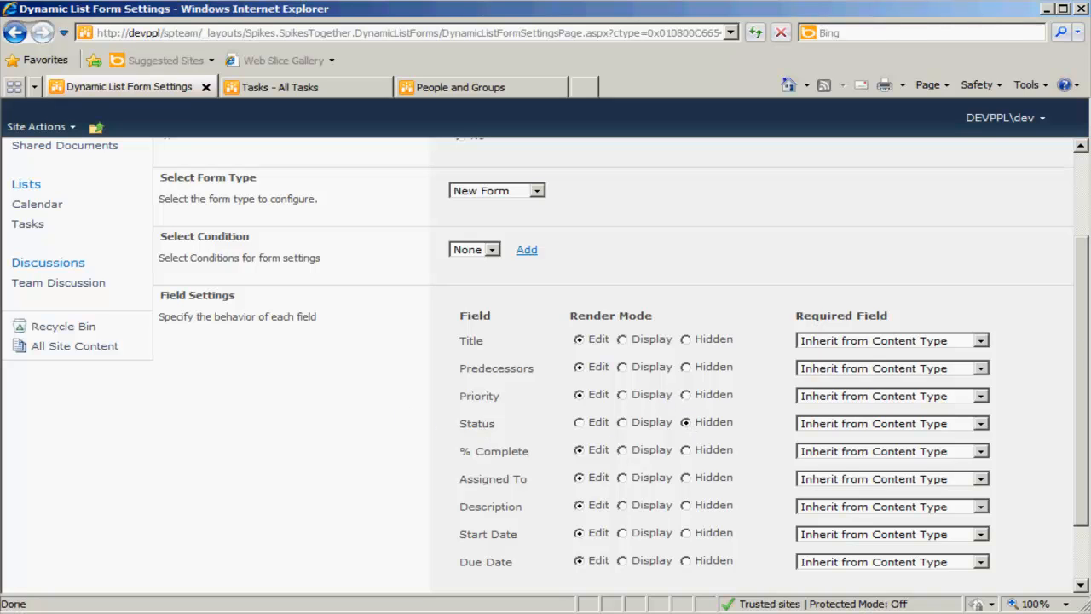
{"action": "left_click_drag", "start_coordinate": [1087, 353], "coordinate": [1086, 416]}
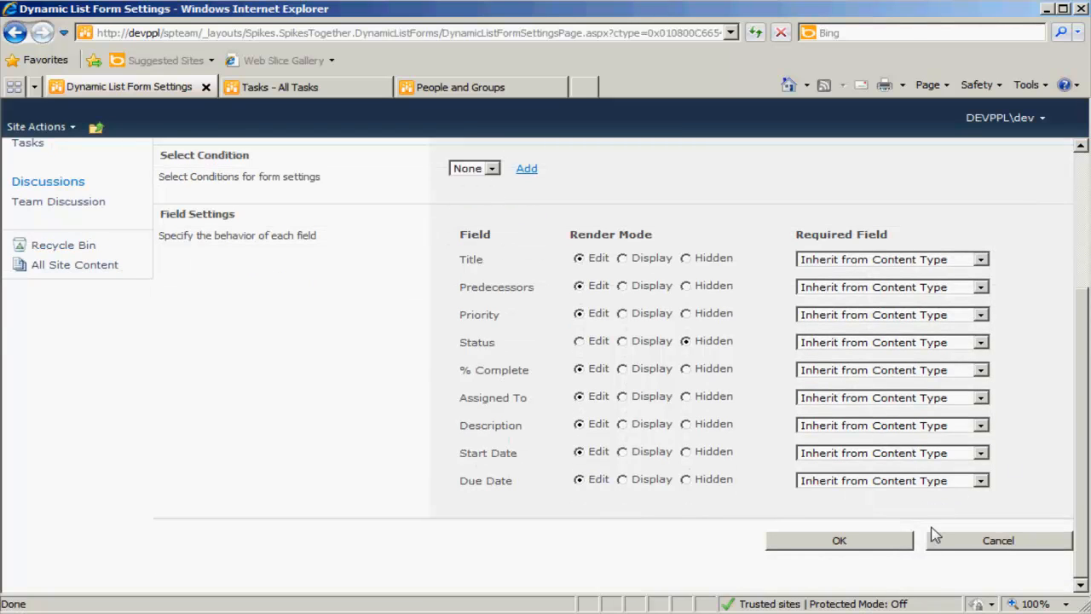
{"action": "left_click", "coordinate": [878, 545]}
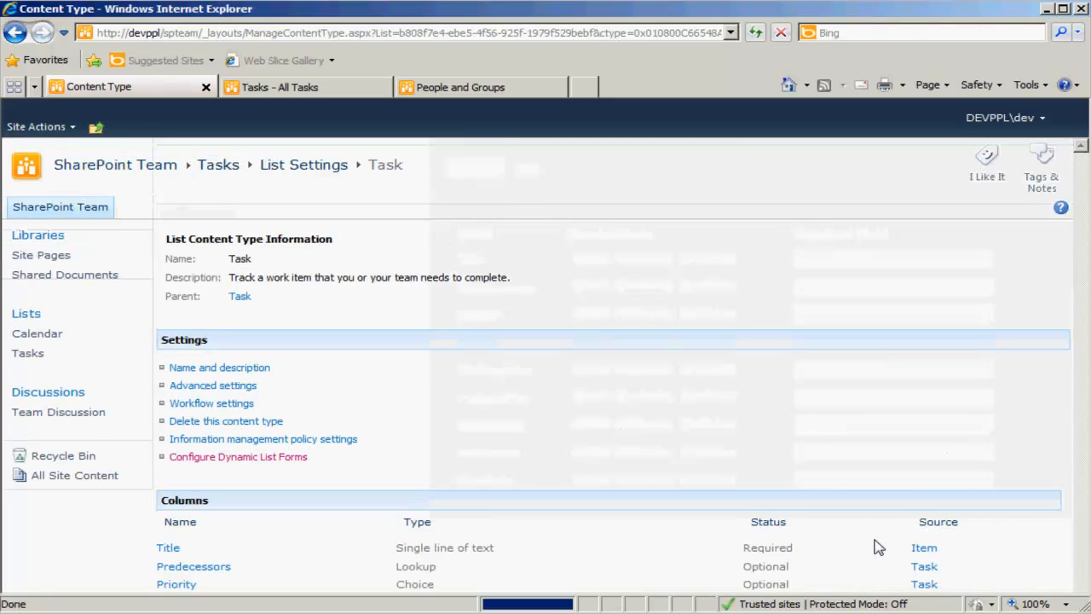
Create and save a task titled "Task Sample" in the Tasks list with priority (1) High, assigned to dev.
{"action": "left_click", "coordinate": [305, 91]}
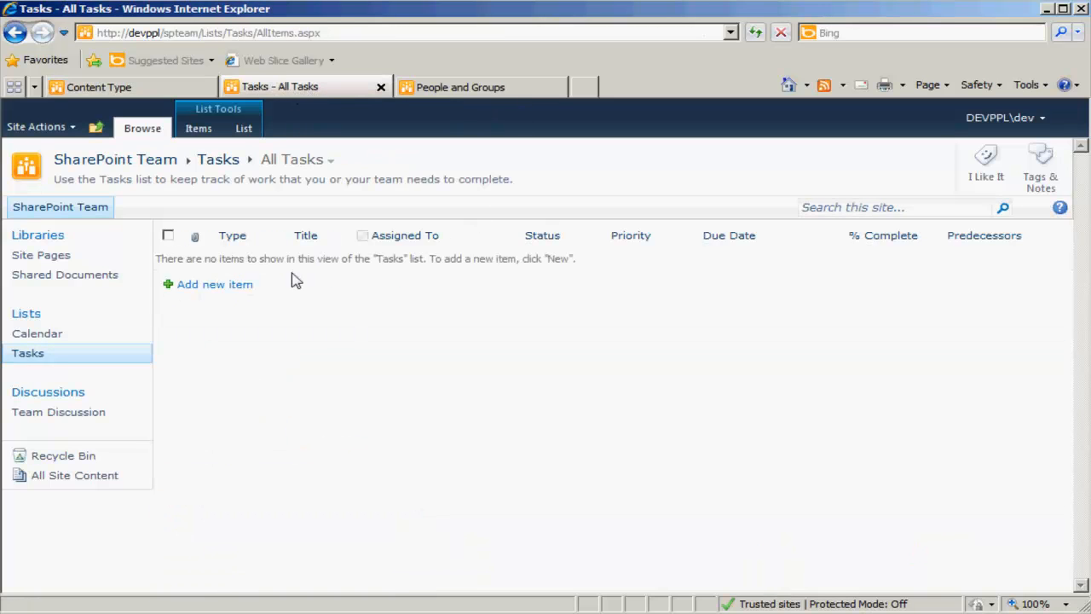
{"action": "left_click", "coordinate": [204, 289]}
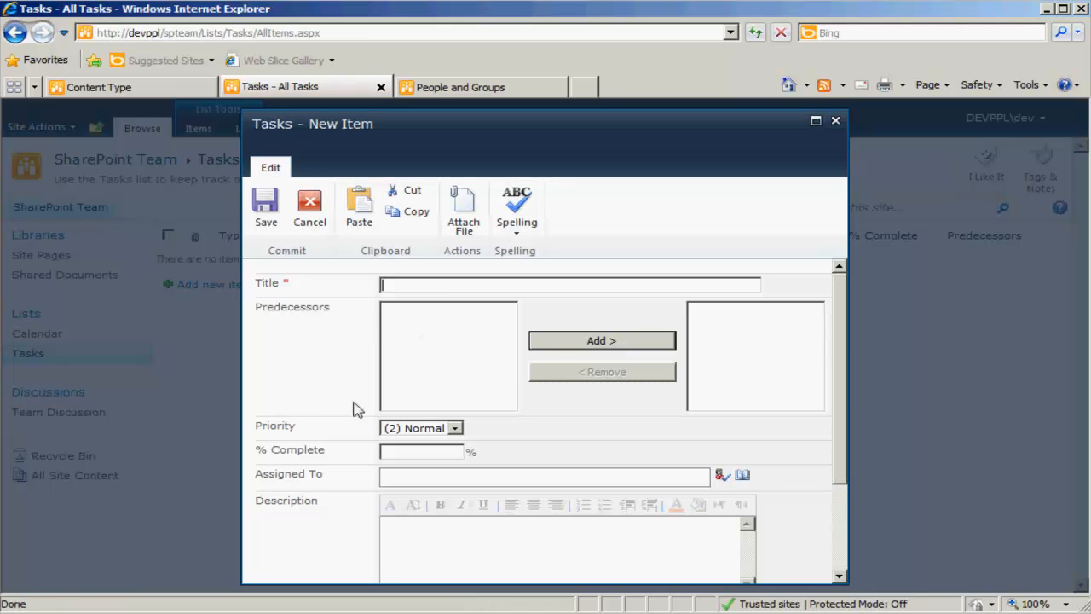
{"action": "left_click_drag", "start_coordinate": [835, 349], "coordinate": [833, 326]}
{"action": "left_click", "coordinate": [427, 429]}
{"action": "left_click", "coordinate": [412, 440]}
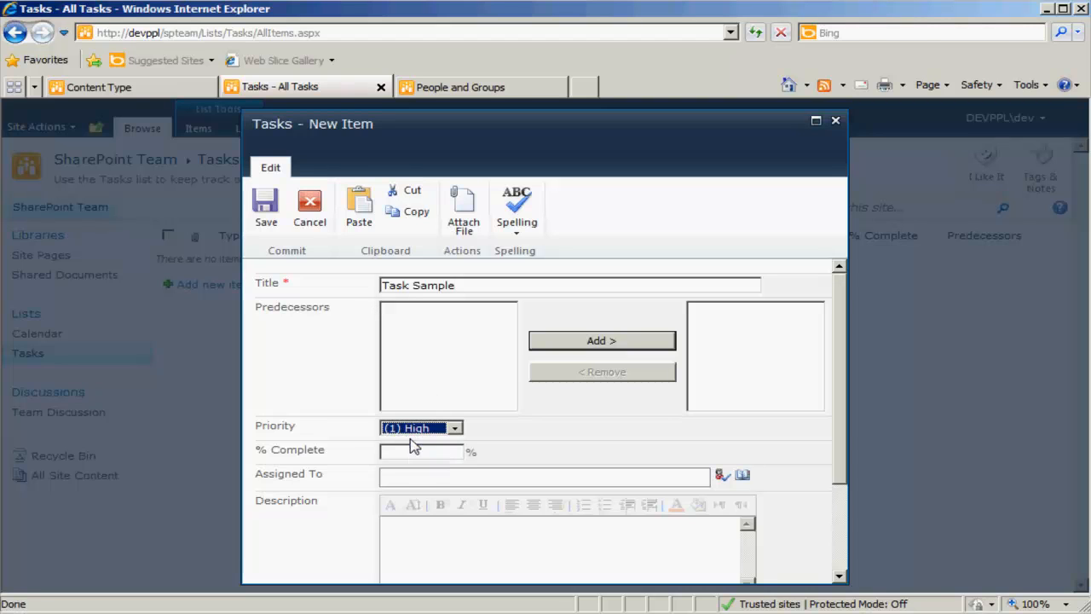
{"action": "left_click", "coordinate": [429, 480]}
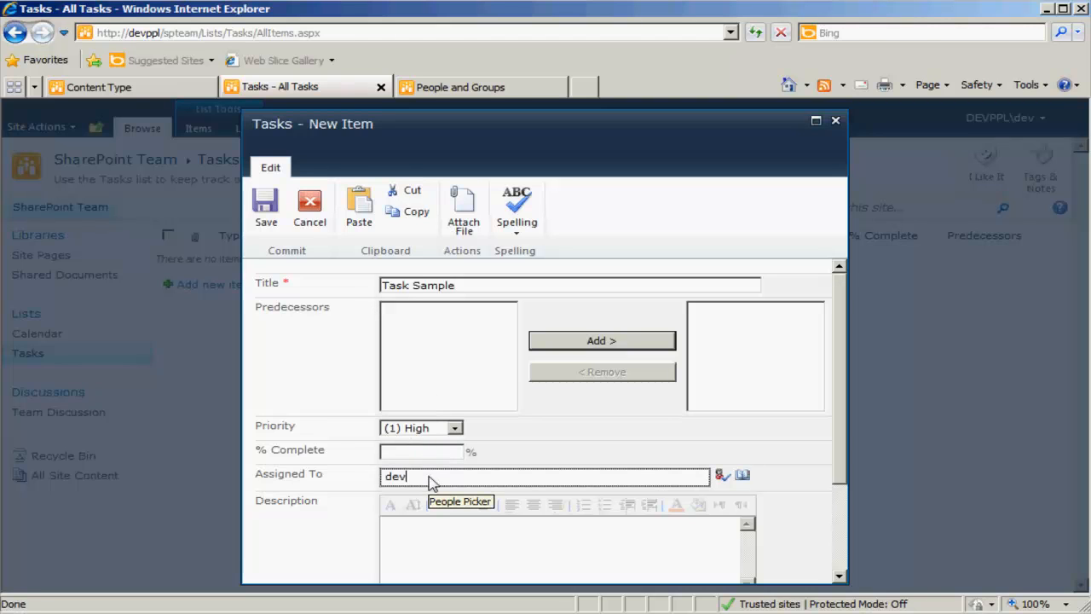
{"action": "left_click", "coordinate": [721, 475]}
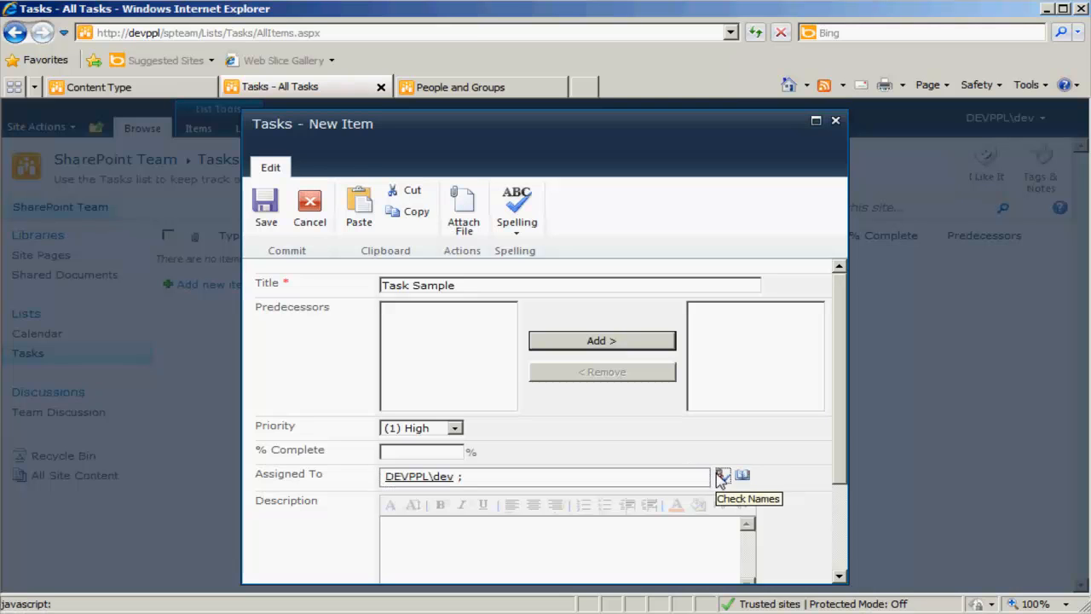
{"action": "left_click", "coordinate": [269, 214]}
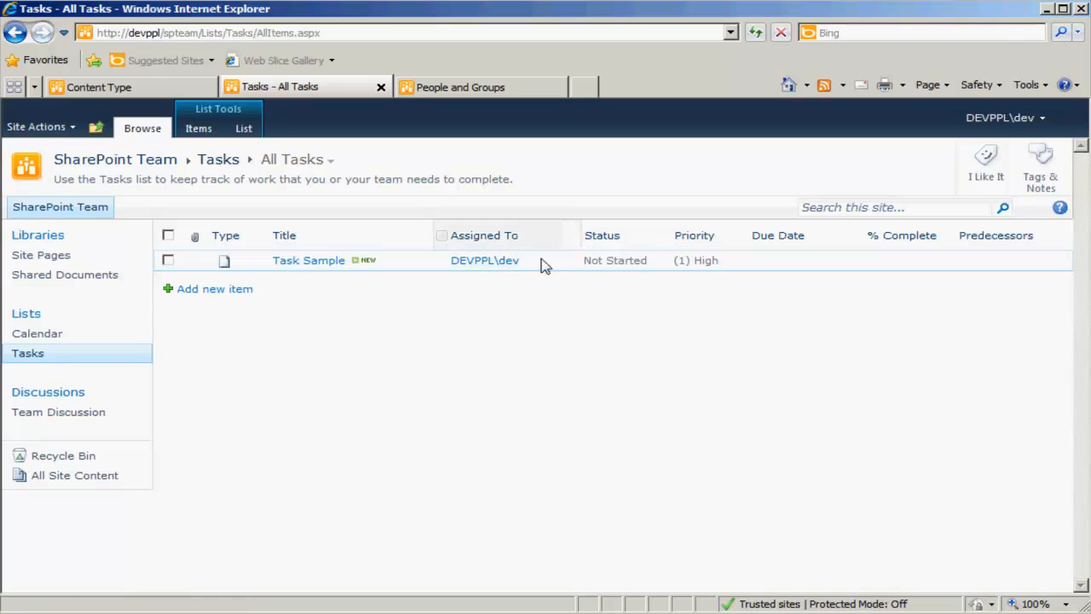
View the Task Sample item's details to check which fields its display form shows, and close the form.
{"action": "left_click", "coordinate": [562, 263]}
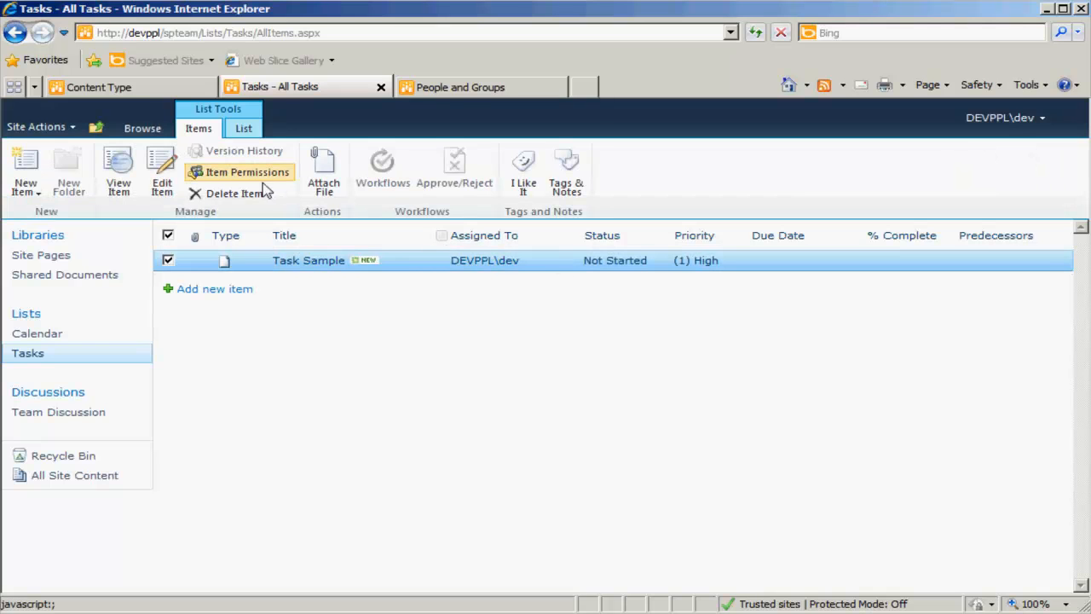
{"action": "left_click", "coordinate": [120, 179]}
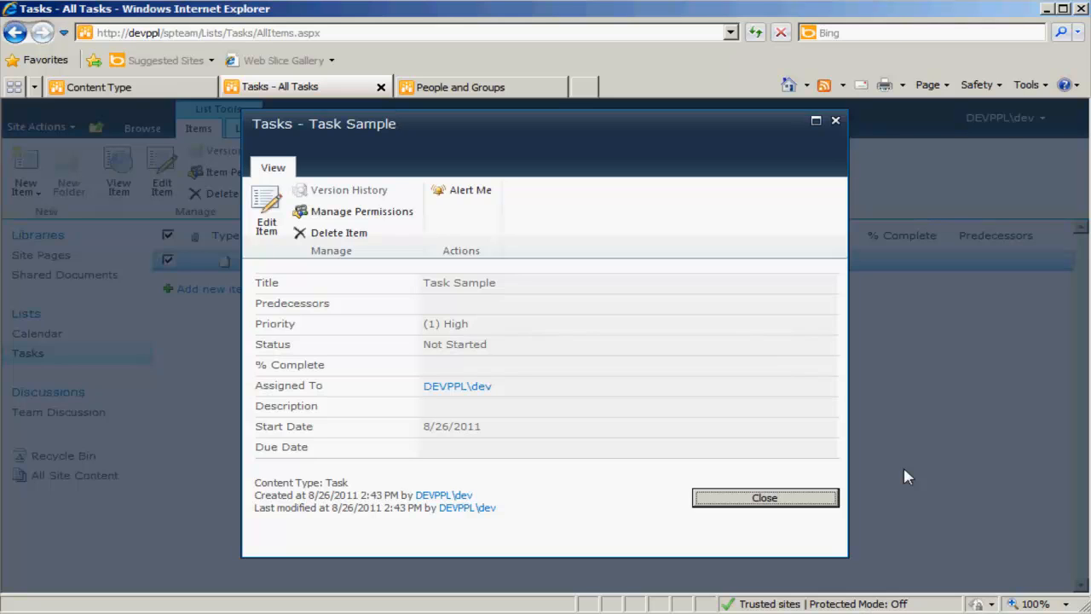
{"action": "left_click", "coordinate": [780, 499]}
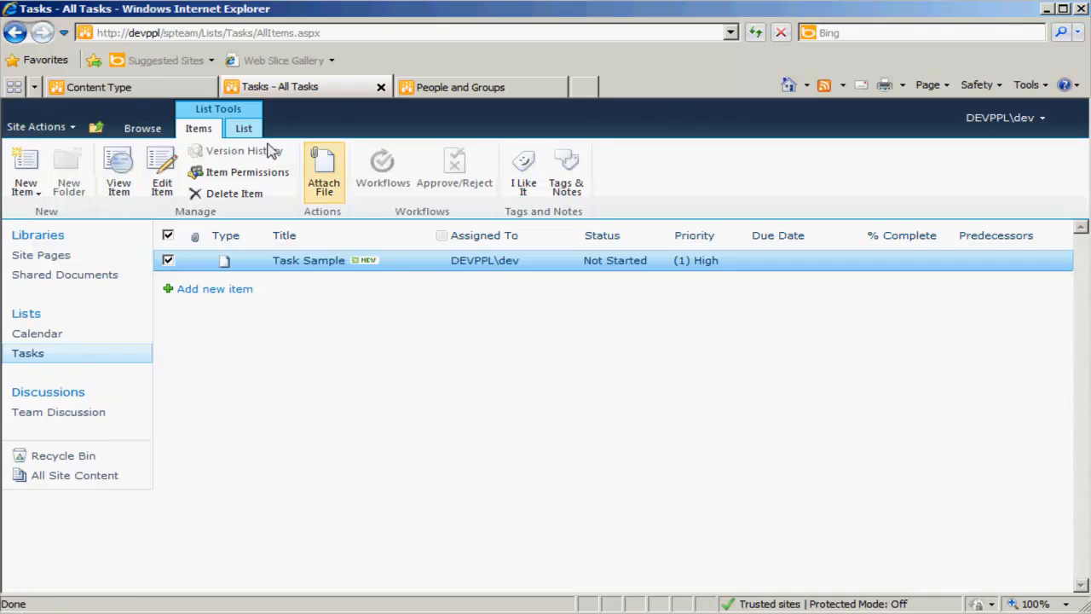
Open the Task content type's dynamic list form settings and select Edit Form as the form type to configure.
{"action": "left_click", "coordinate": [143, 95]}
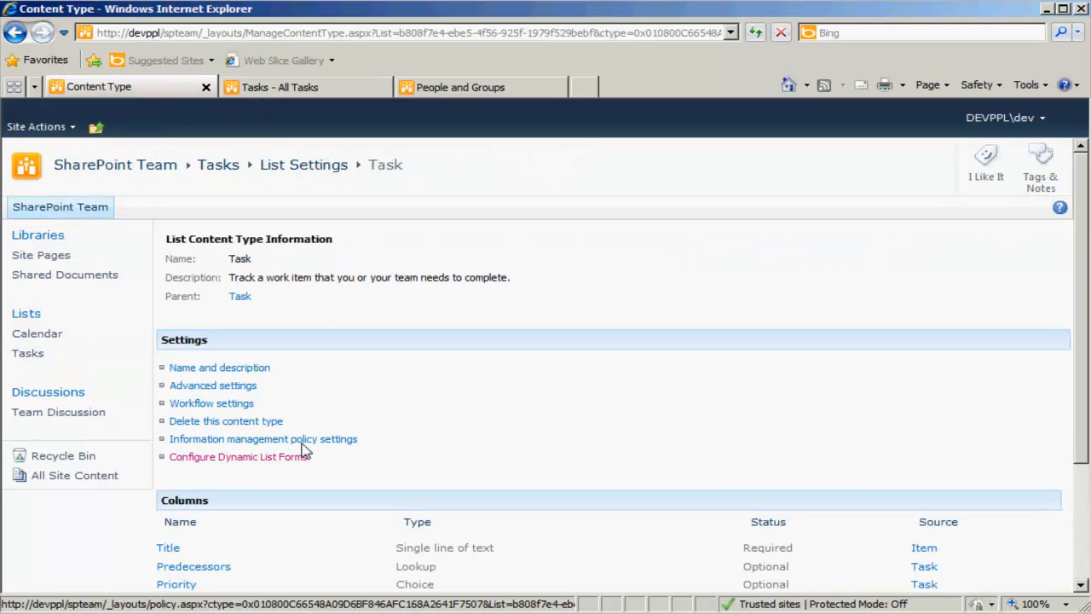
{"action": "left_click", "coordinate": [210, 459]}
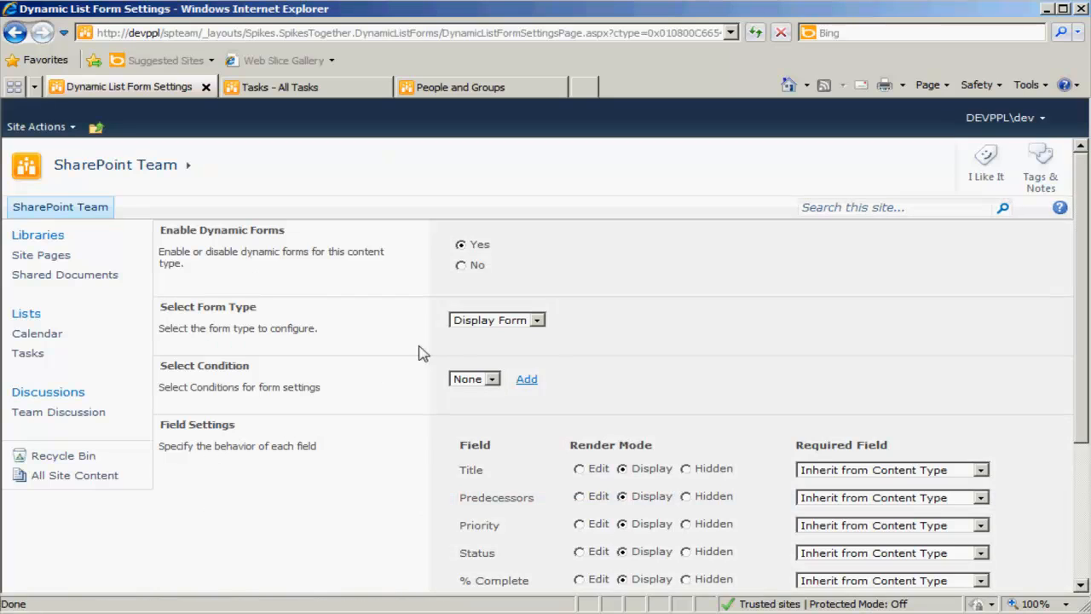
{"action": "left_click", "coordinate": [484, 324]}
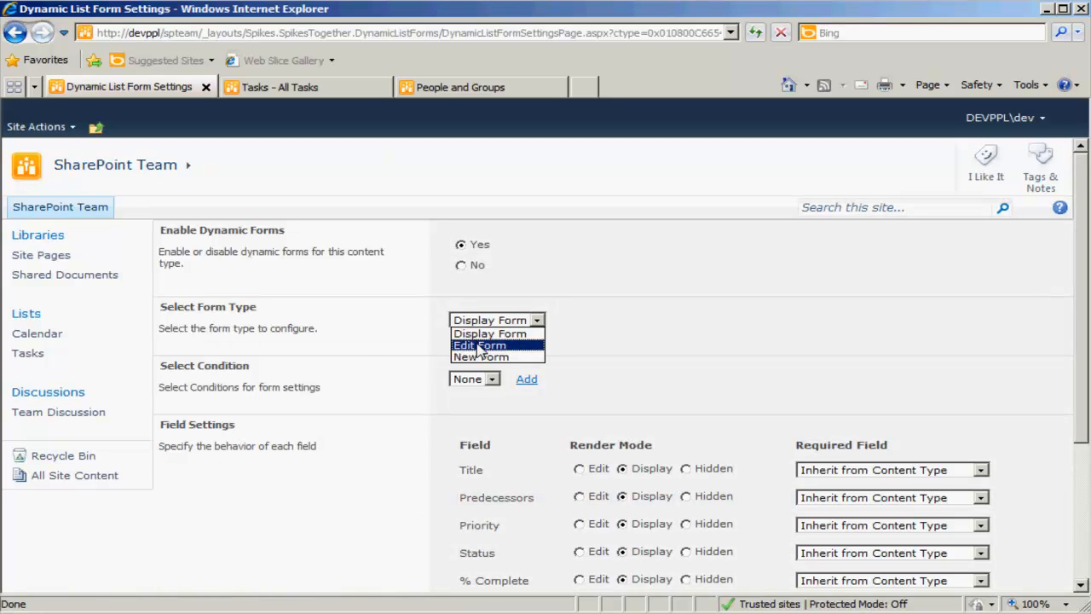
{"action": "left_click", "coordinate": [479, 345]}
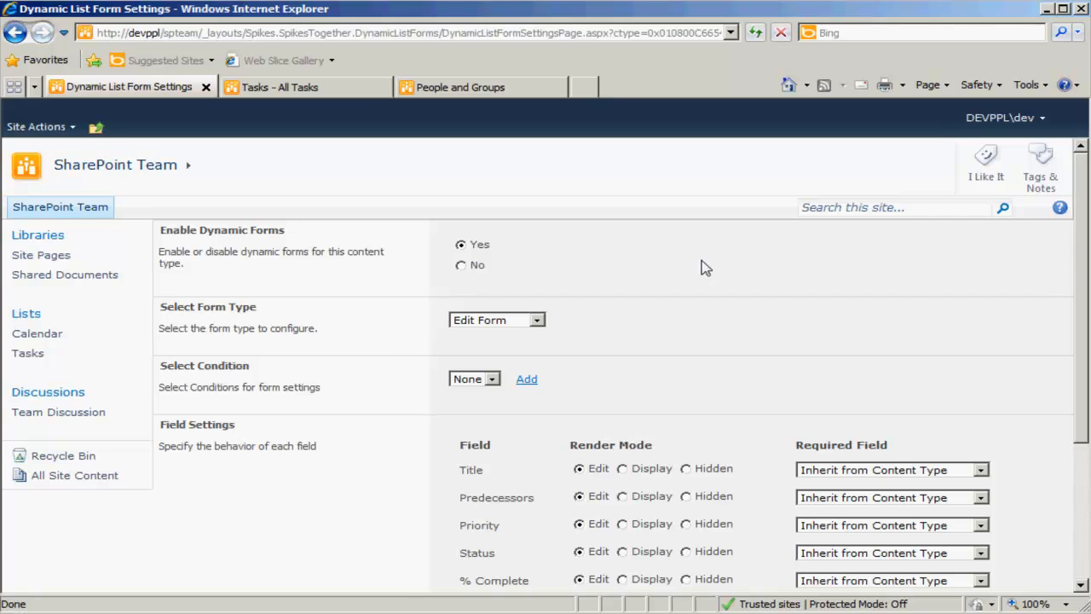
Add a new condition for the edit form and name the rule "Task Completed".
{"action": "left_click_drag", "start_coordinate": [1078, 252], "coordinate": [1078, 347]}
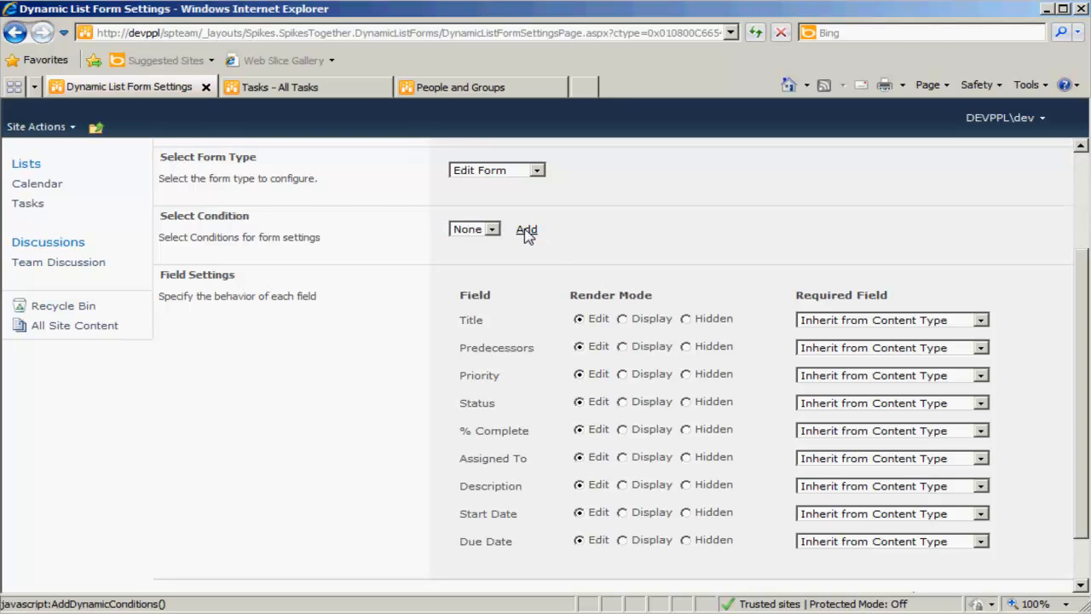
{"action": "left_click", "coordinate": [526, 232]}
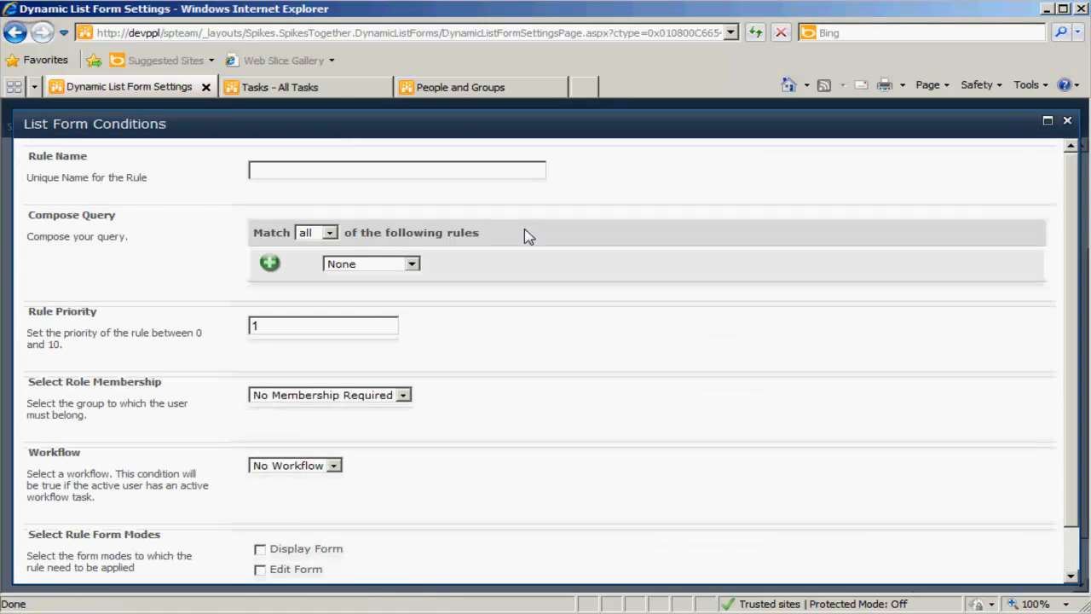
{"action": "left_click", "coordinate": [353, 180]}
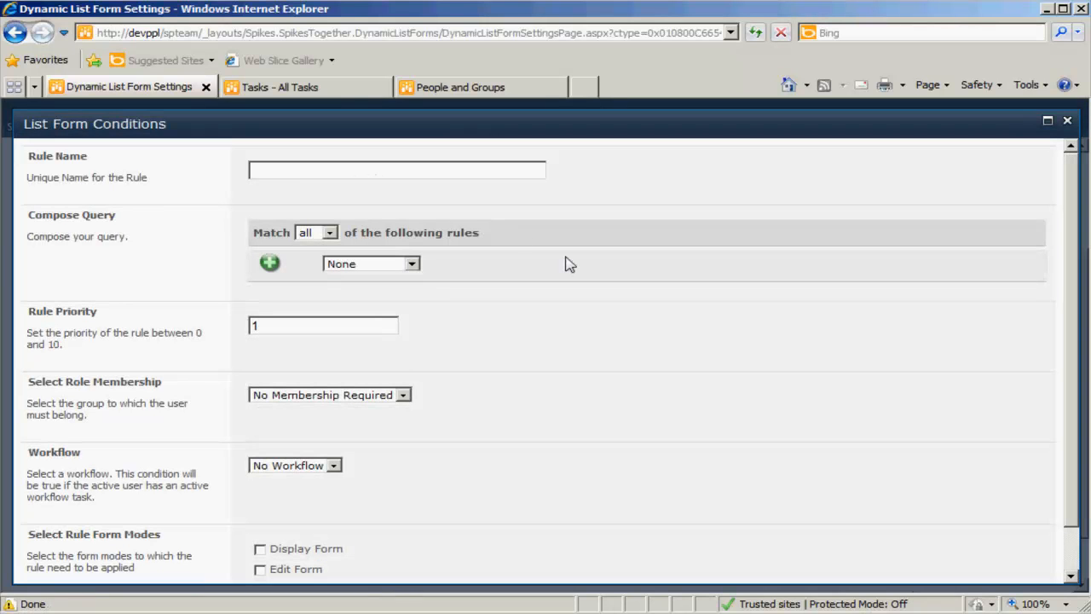
{"action": "type", "text": "Task Completed"}
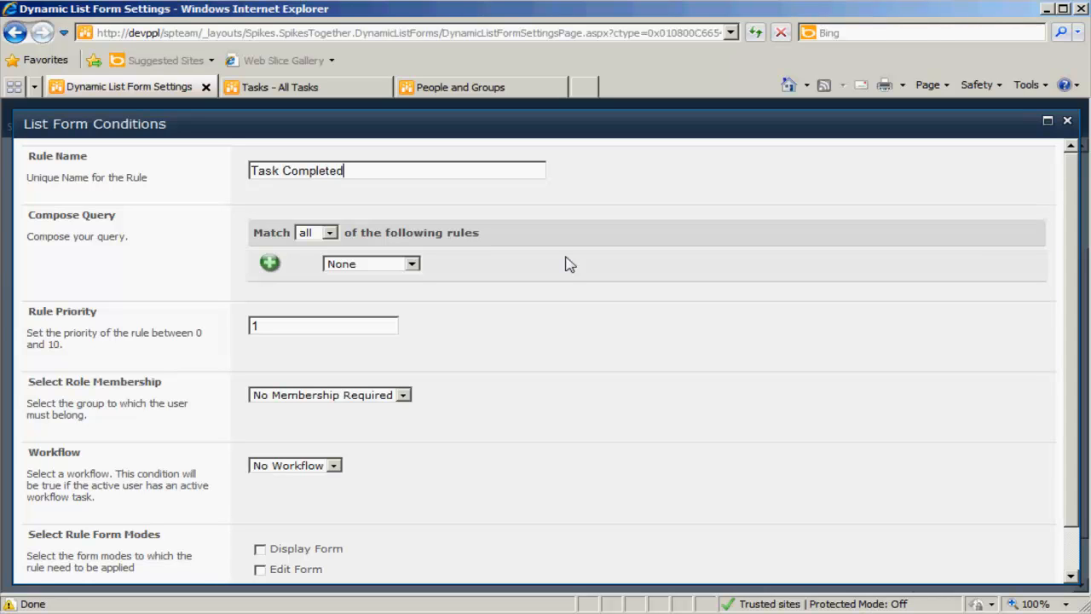
Compose the rule's query so that Status Equals the value Completed.
{"action": "left_click", "coordinate": [381, 270]}
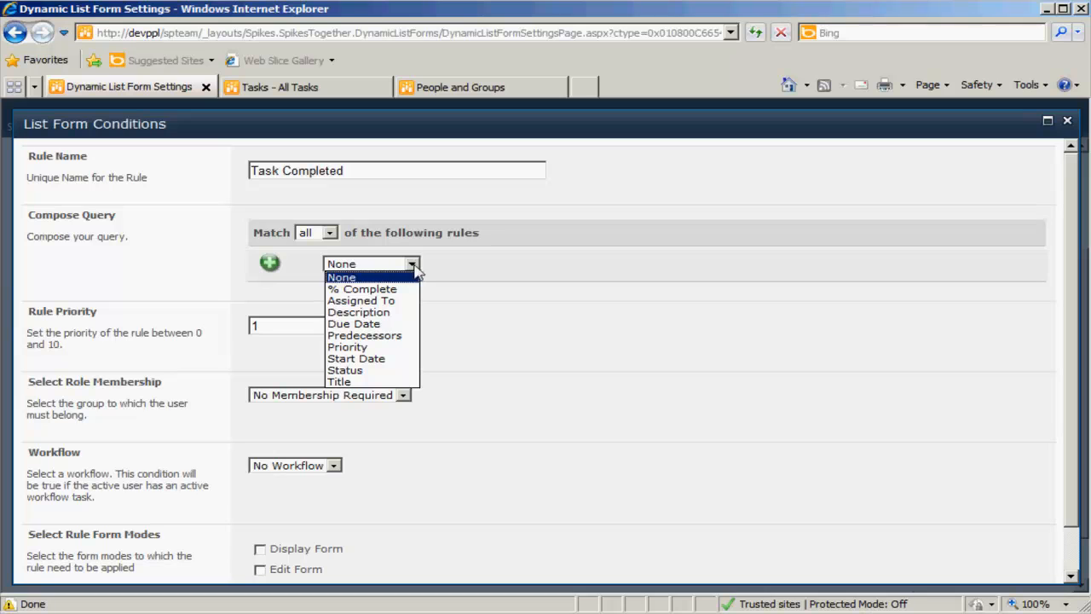
{"action": "left_click", "coordinate": [372, 373]}
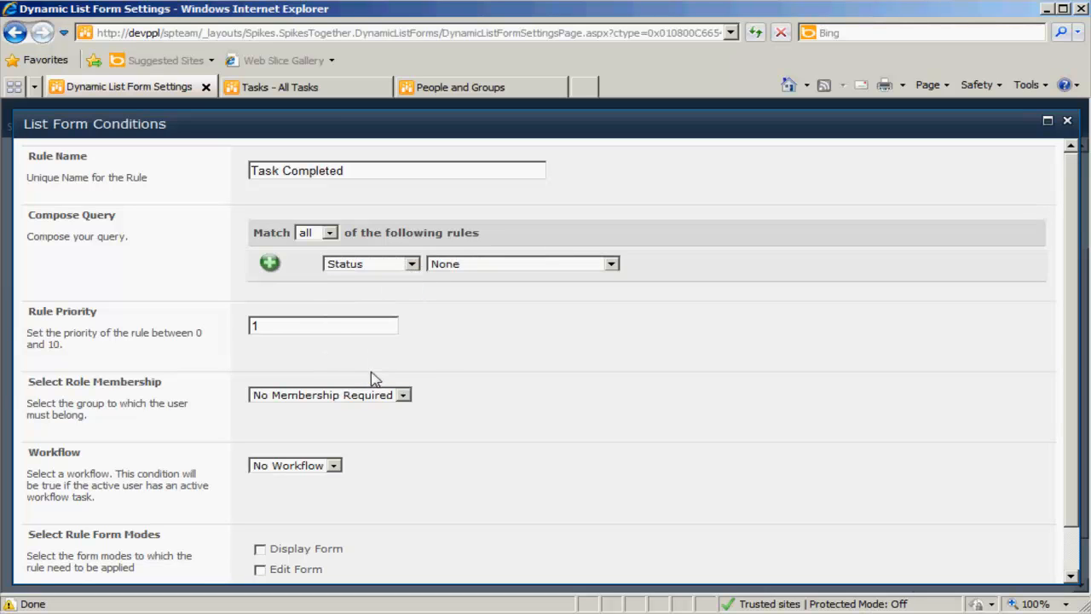
{"action": "left_click", "coordinate": [541, 268]}
{"action": "left_click", "coordinate": [494, 292]}
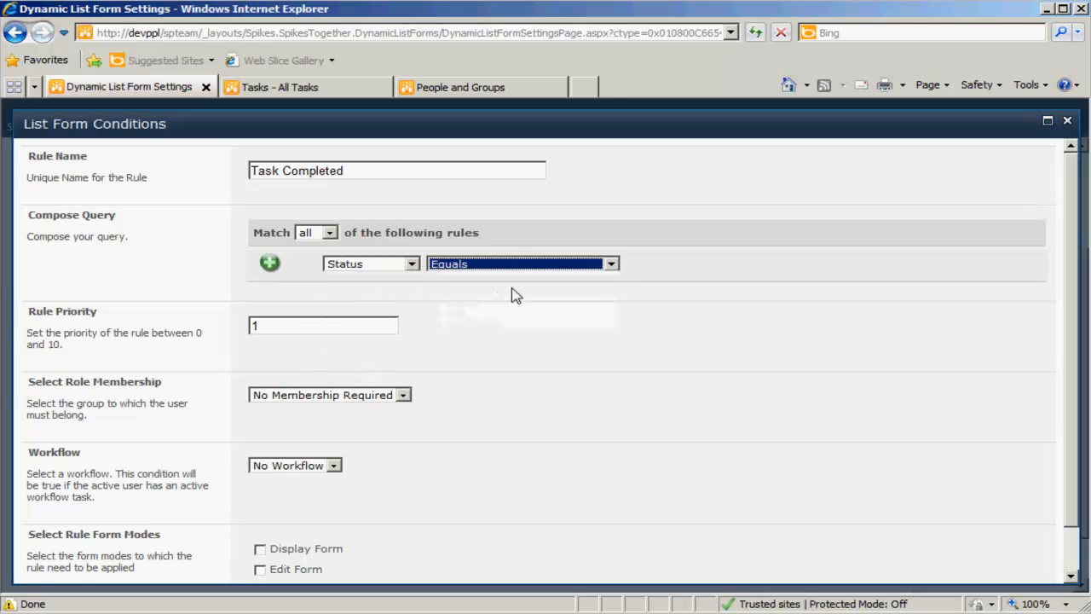
{"action": "left_click", "coordinate": [738, 271]}
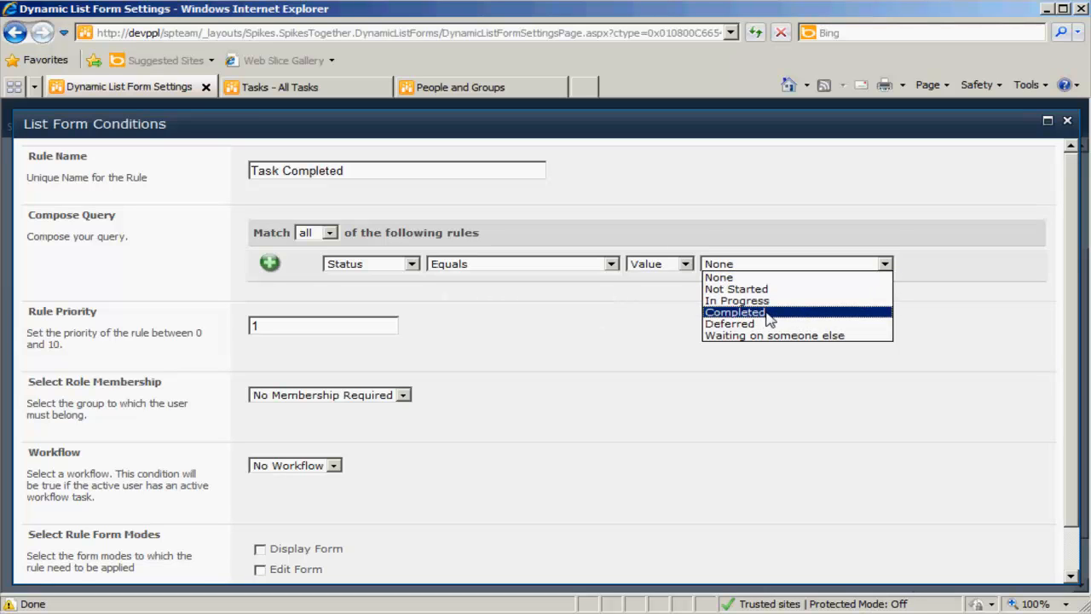
{"action": "left_click", "coordinate": [750, 312]}
{"action": "left_click", "coordinate": [718, 338]}
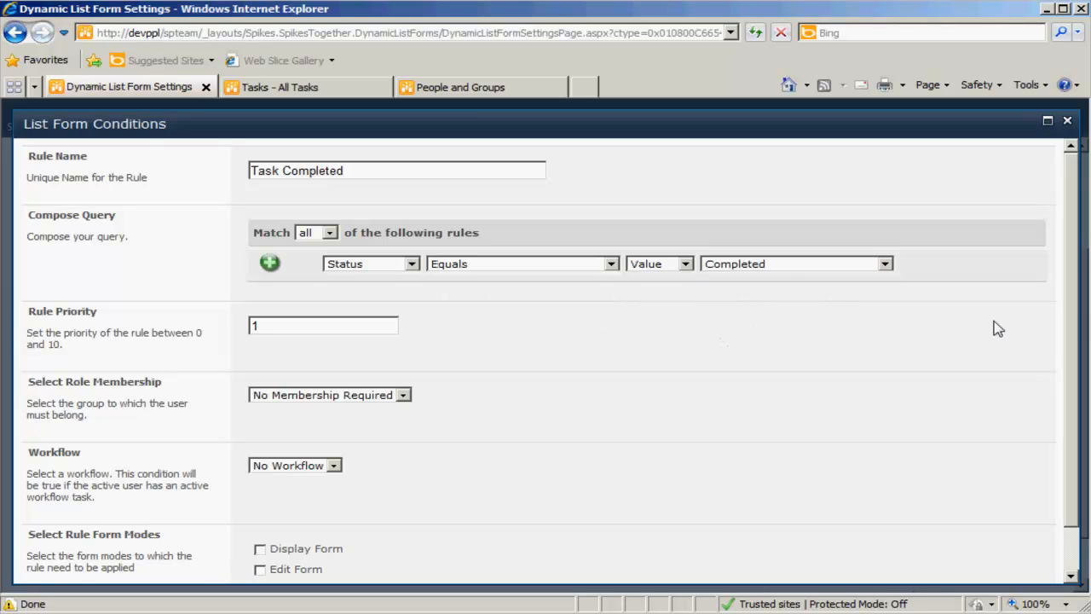
Apply the Task Completed rule to the Edit Form mode and save the condition.
{"action": "scroll", "coordinate": [1075, 308], "scroll_direction": "down", "scroll_amount": 3}
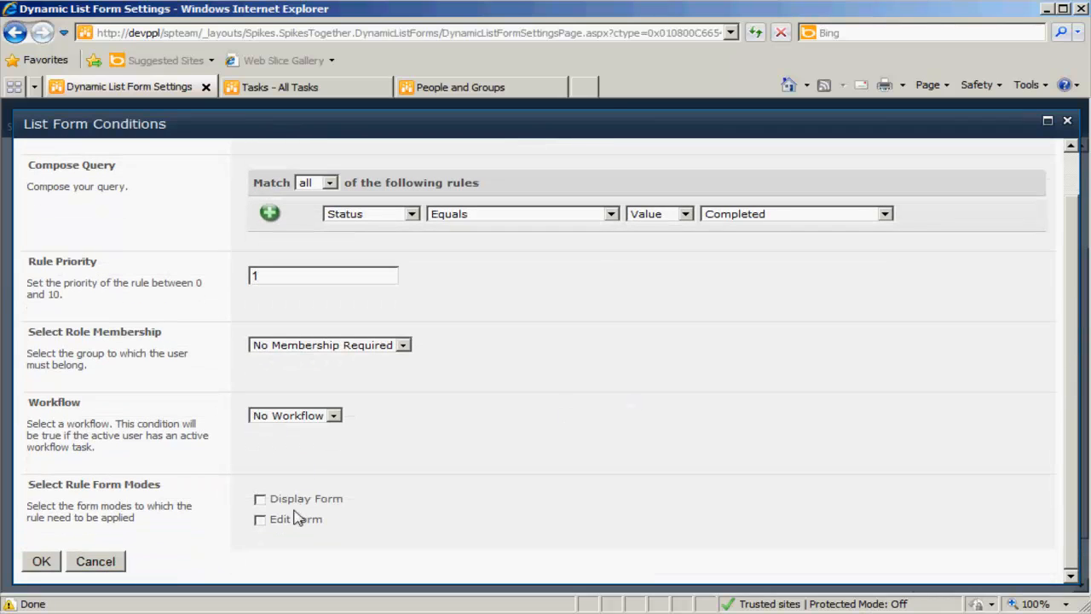
{"action": "left_click", "coordinate": [260, 520]}
{"action": "left_click", "coordinate": [41, 562]}
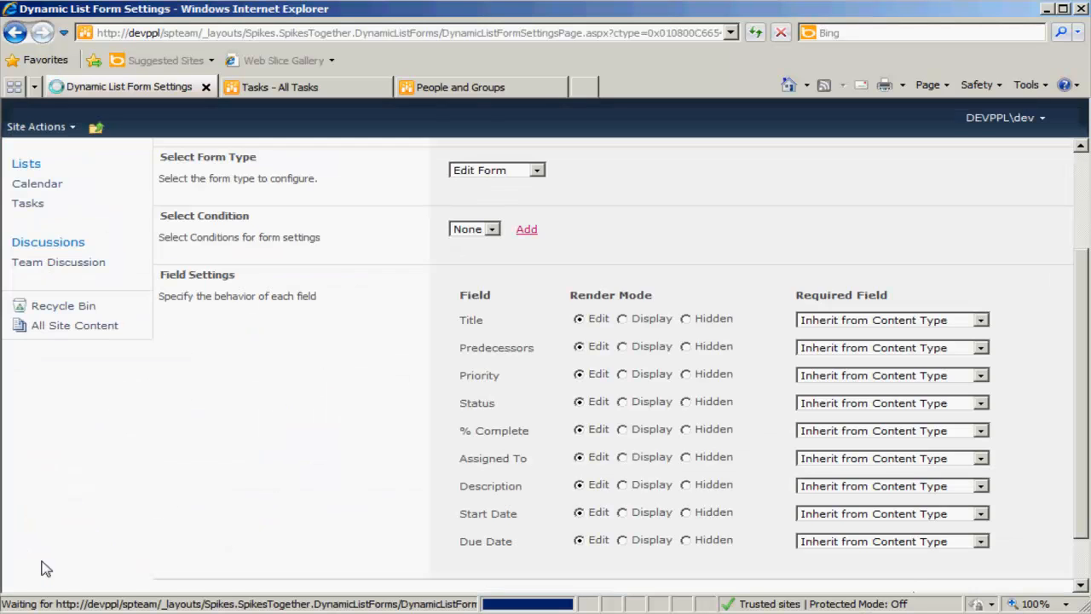
Select the Task Completed condition, set the render mode of all fields to Display, and save the form settings.
{"action": "left_click", "coordinate": [487, 230]}
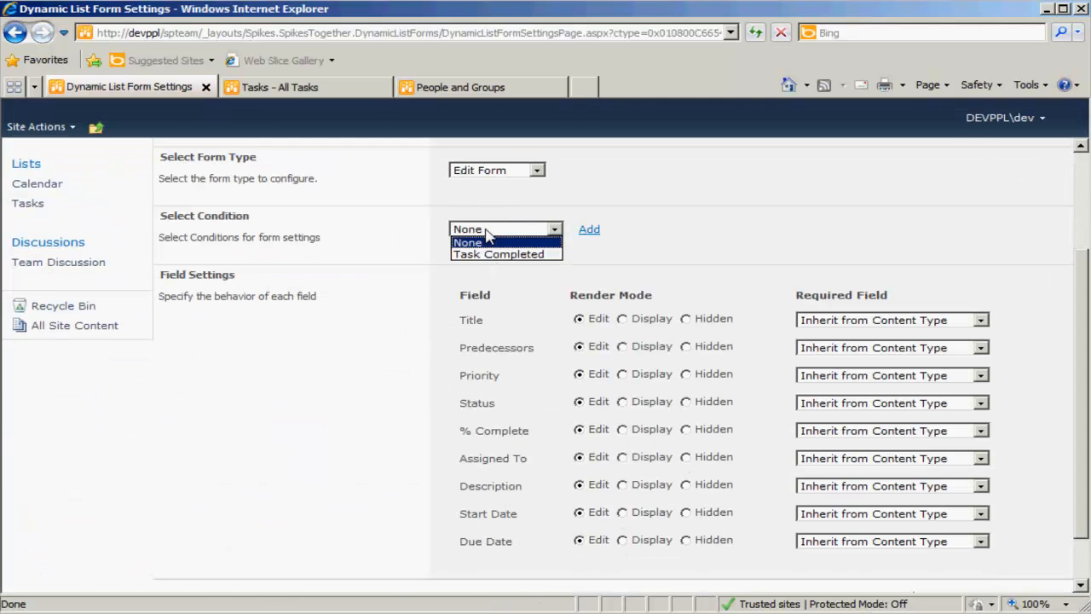
{"action": "left_click", "coordinate": [487, 255]}
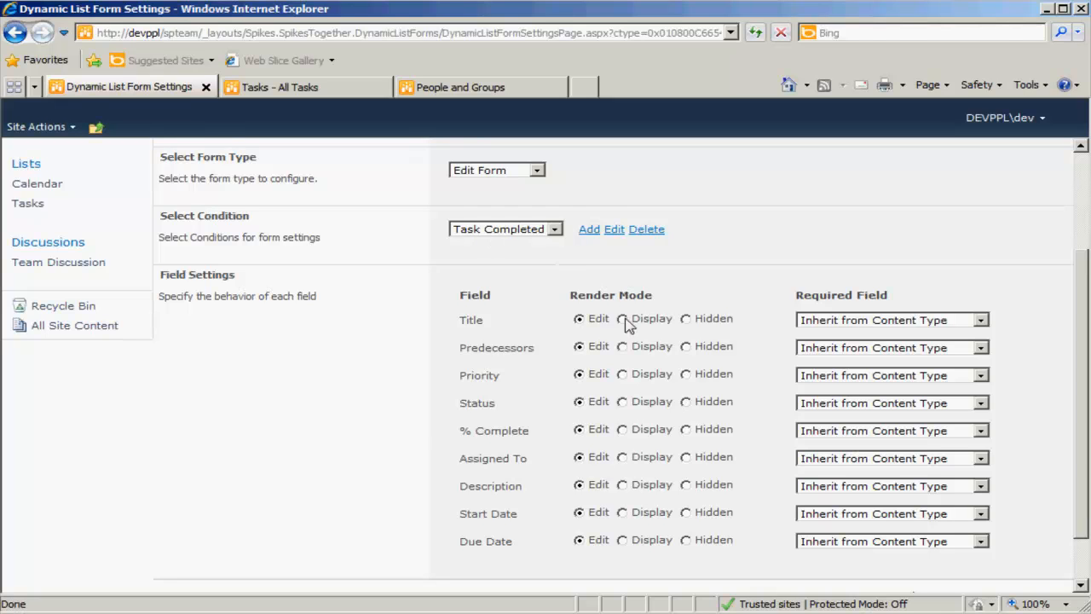
{"action": "left_click", "coordinate": [622, 346]}
{"action": "left_click", "coordinate": [622, 374]}
{"action": "left_click", "coordinate": [622, 402]}
{"action": "left_click", "coordinate": [622, 429]}
{"action": "left_click", "coordinate": [622, 457]}
{"action": "left_click", "coordinate": [622, 484]}
{"action": "left_click", "coordinate": [622, 512]}
{"action": "left_click", "coordinate": [622, 539]}
{"action": "left_click_drag", "start_coordinate": [1078, 400], "coordinate": [1083, 452]}
{"action": "left_click", "coordinate": [910, 542]}
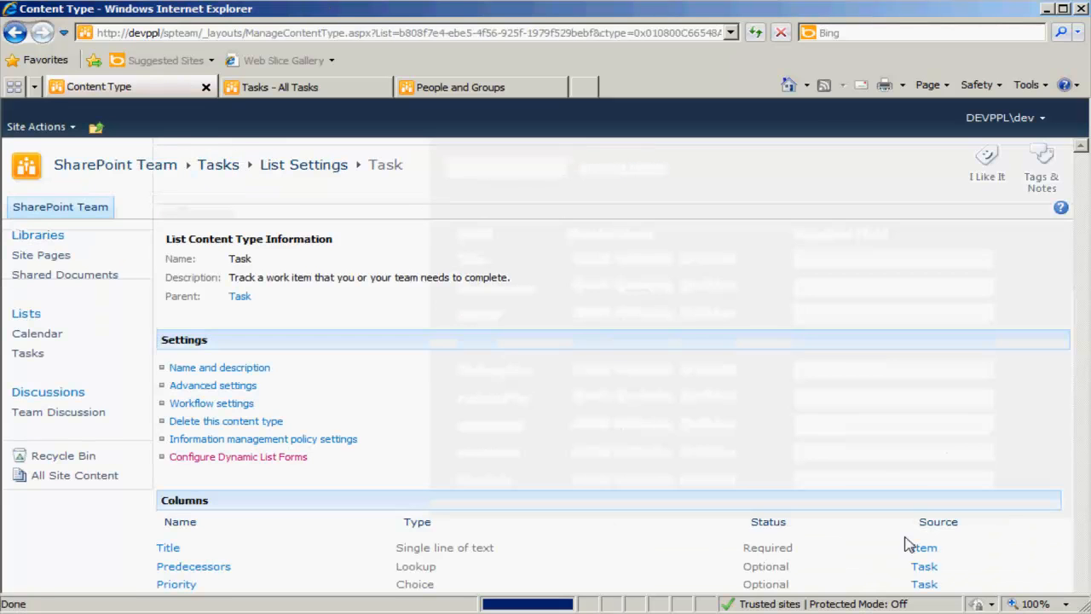
Edit the Task Sample item in the Tasks list, set its Status to Completed, and save it.
{"action": "left_click", "coordinate": [298, 94]}
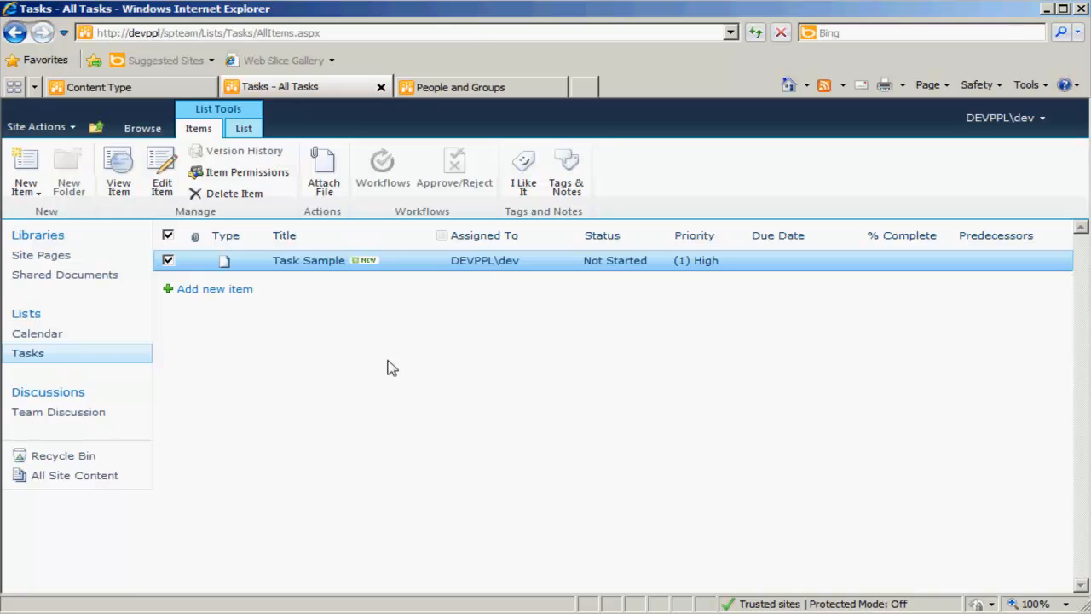
{"action": "left_click", "coordinate": [171, 188]}
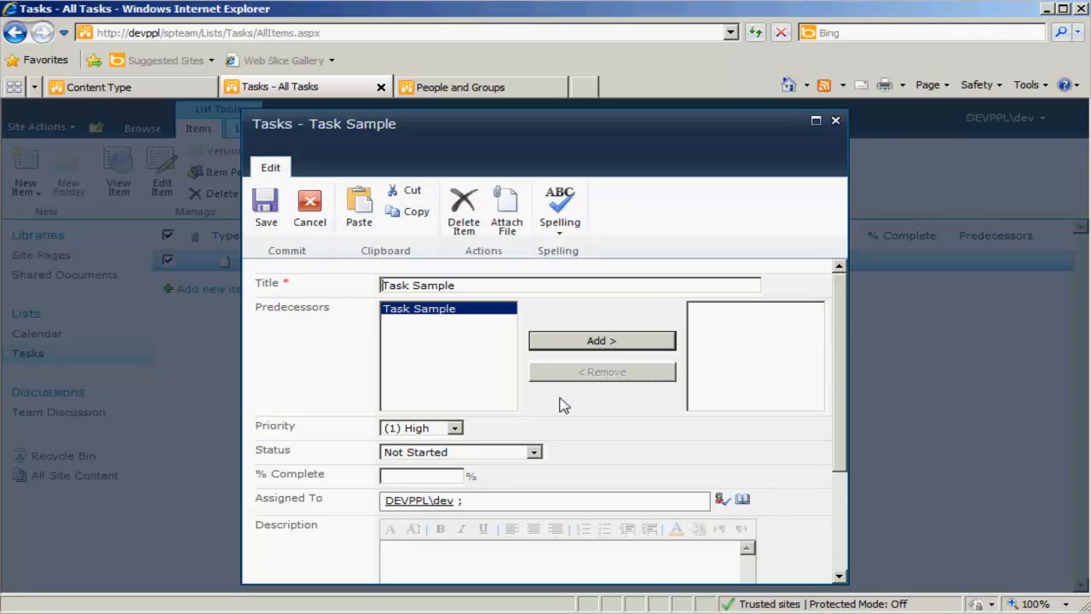
{"action": "left_click", "coordinate": [486, 458]}
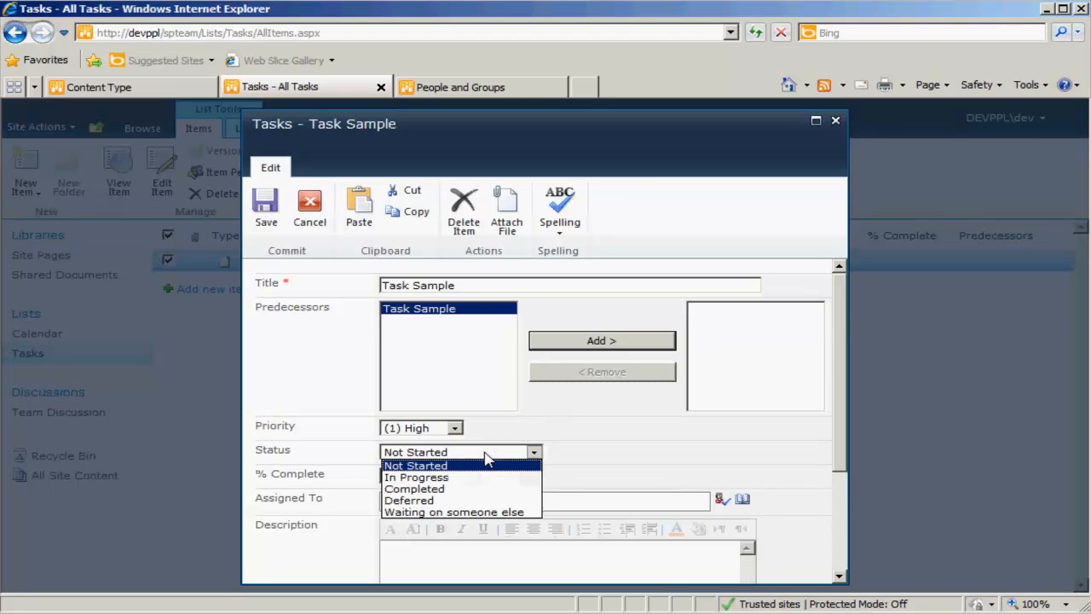
{"action": "left_click", "coordinate": [428, 491]}
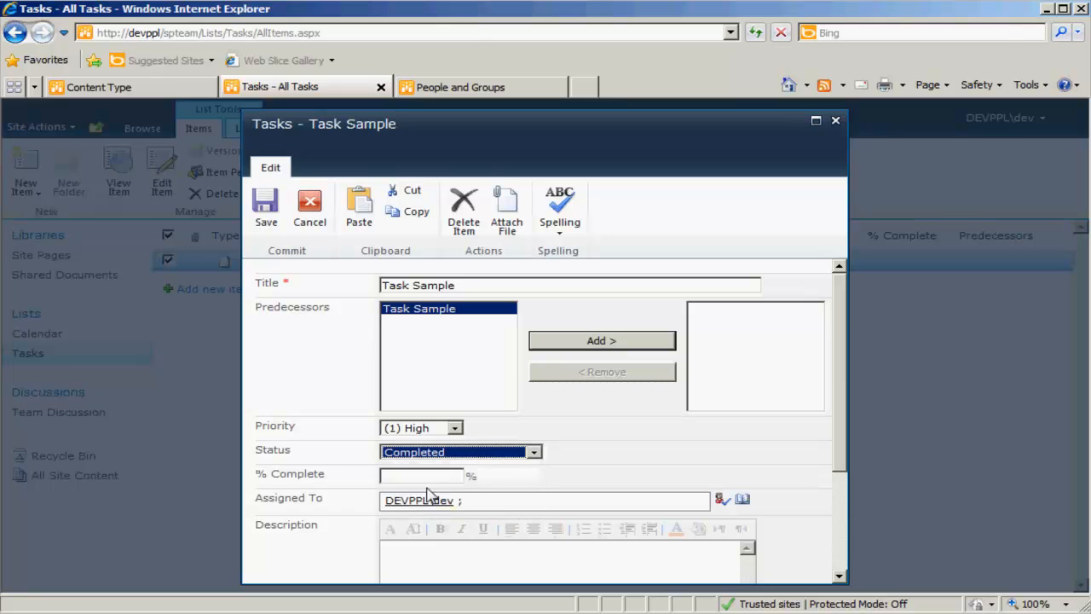
{"action": "left_click", "coordinate": [265, 219]}
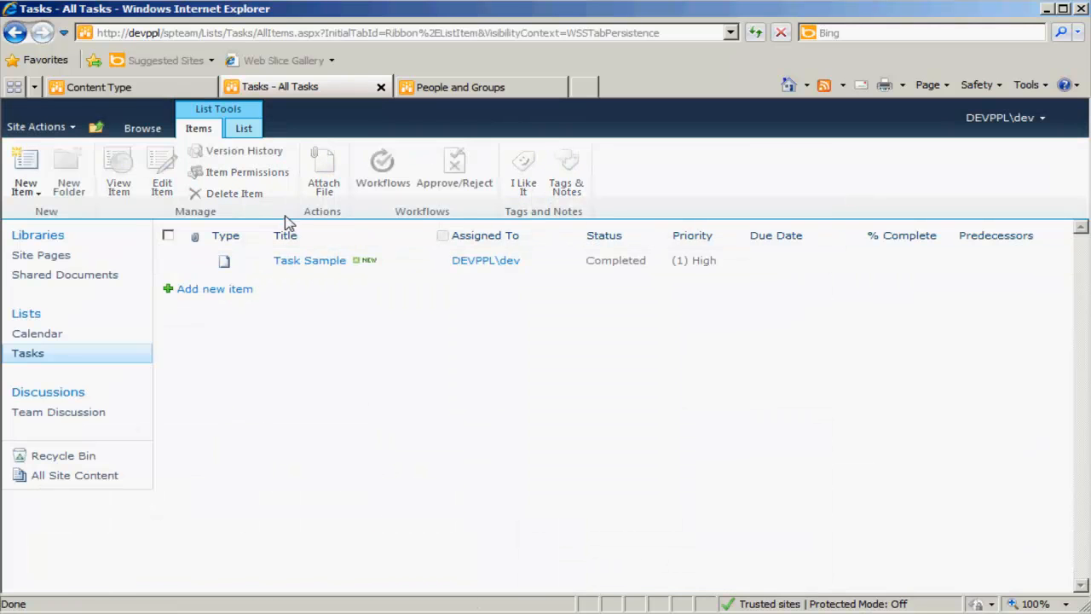
Reopen the Task Sample item for editing to check how its fields are rendered, and cancel the form.
{"action": "left_click", "coordinate": [480, 264]}
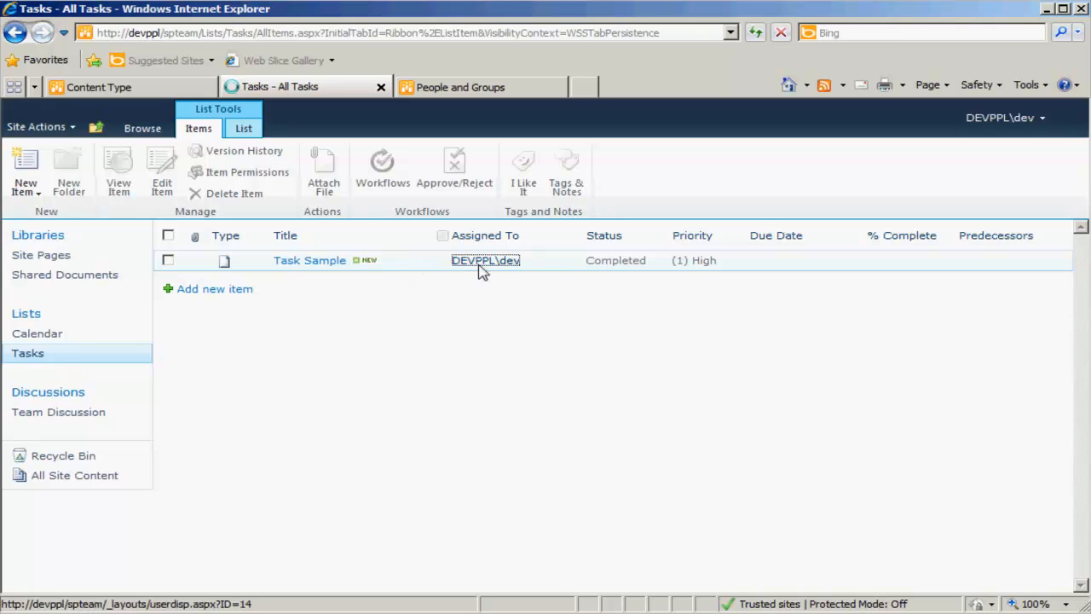
{"action": "left_click", "coordinate": [537, 270]}
{"action": "left_click", "coordinate": [536, 270]}
{"action": "left_click", "coordinate": [536, 270]}
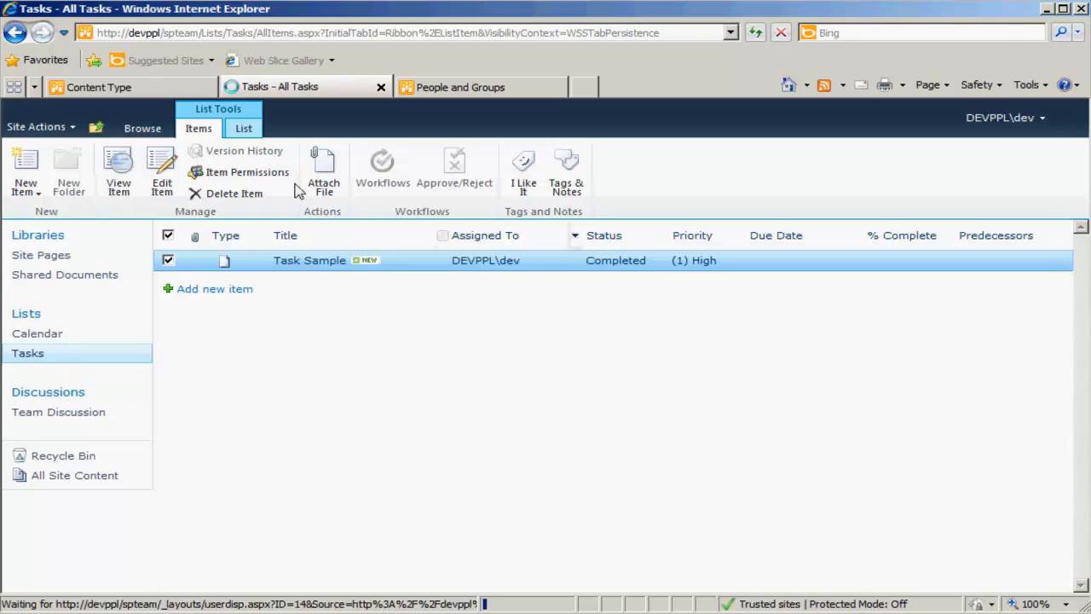
{"action": "left_click", "coordinate": [173, 187]}
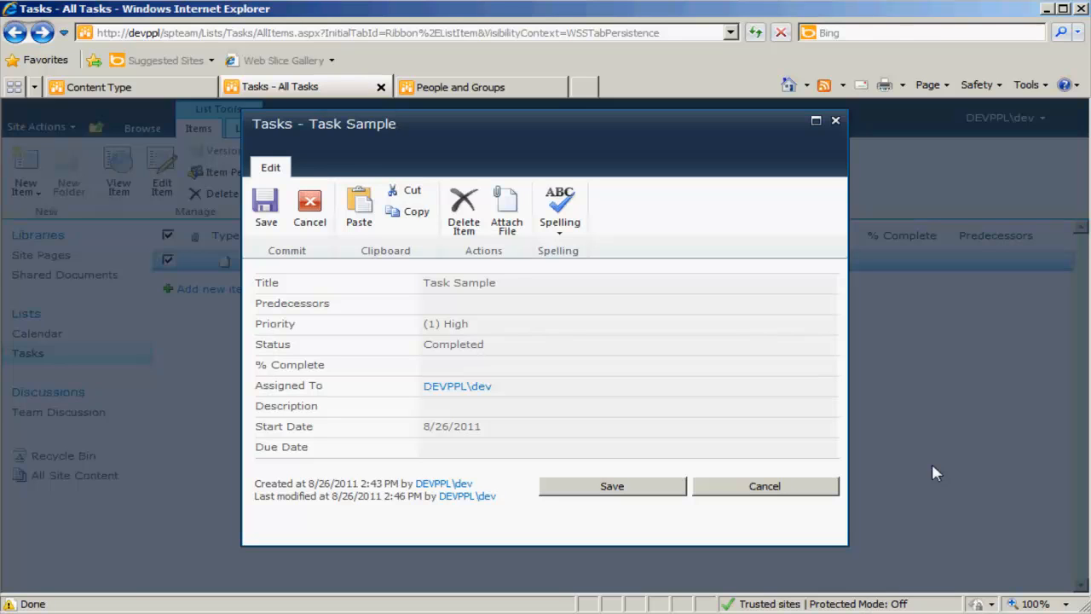
{"action": "left_click", "coordinate": [821, 487]}
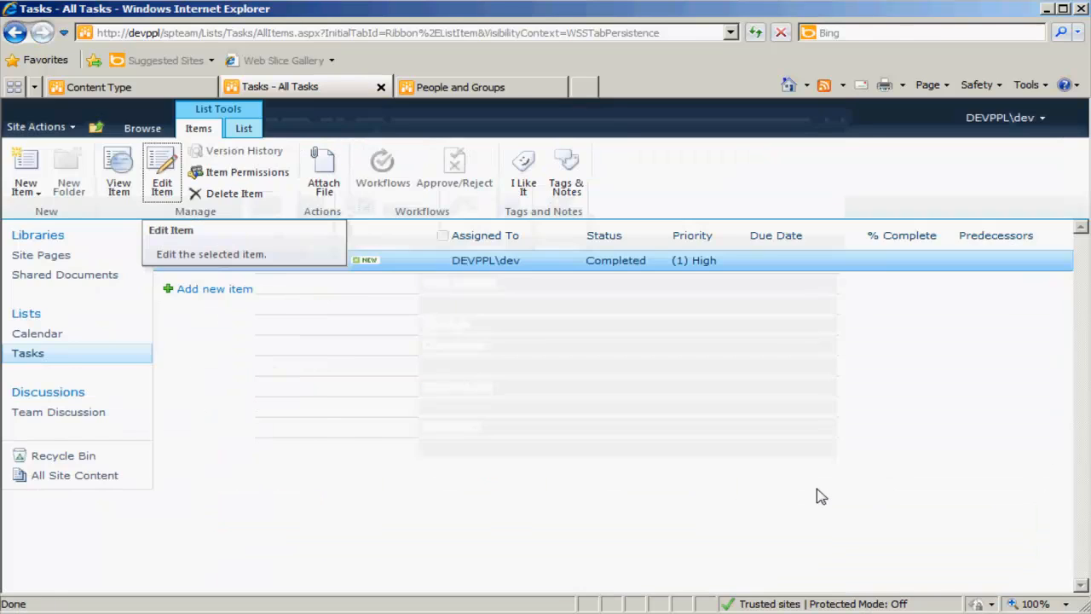
Return to the Task content type's dynamic list form settings and select Edit Form again.
{"action": "left_click", "coordinate": [134, 89]}
{"action": "left_click", "coordinate": [243, 457]}
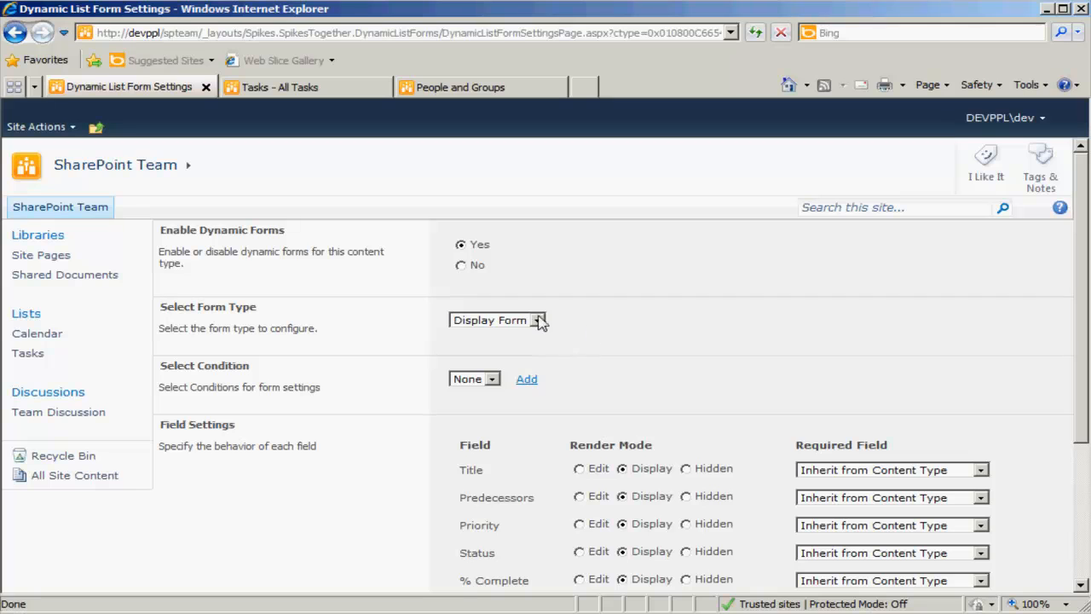
{"action": "left_click", "coordinate": [516, 321]}
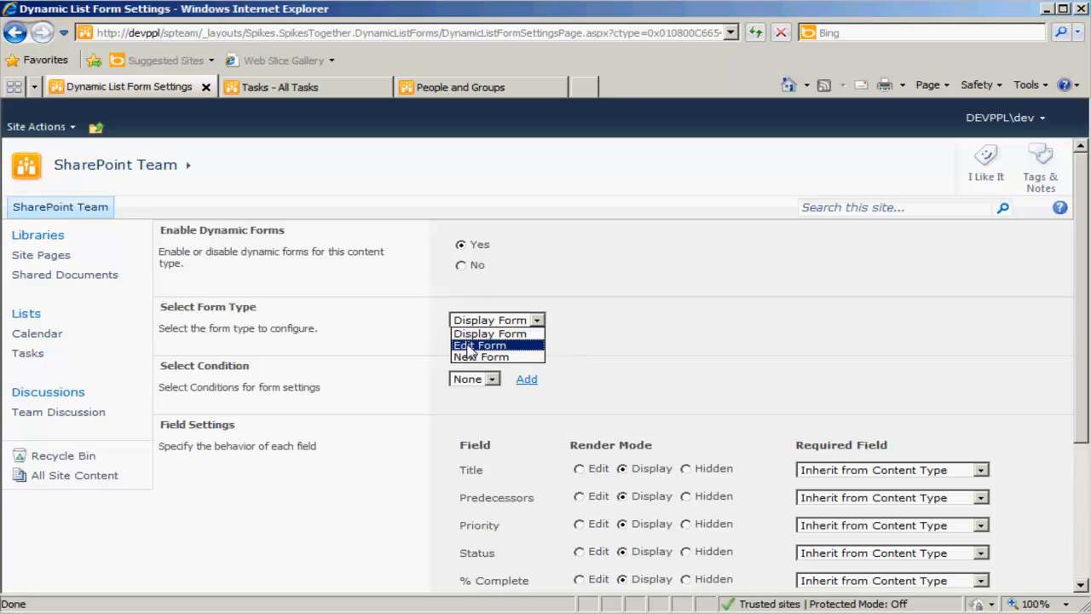
{"action": "left_click", "coordinate": [479, 345]}
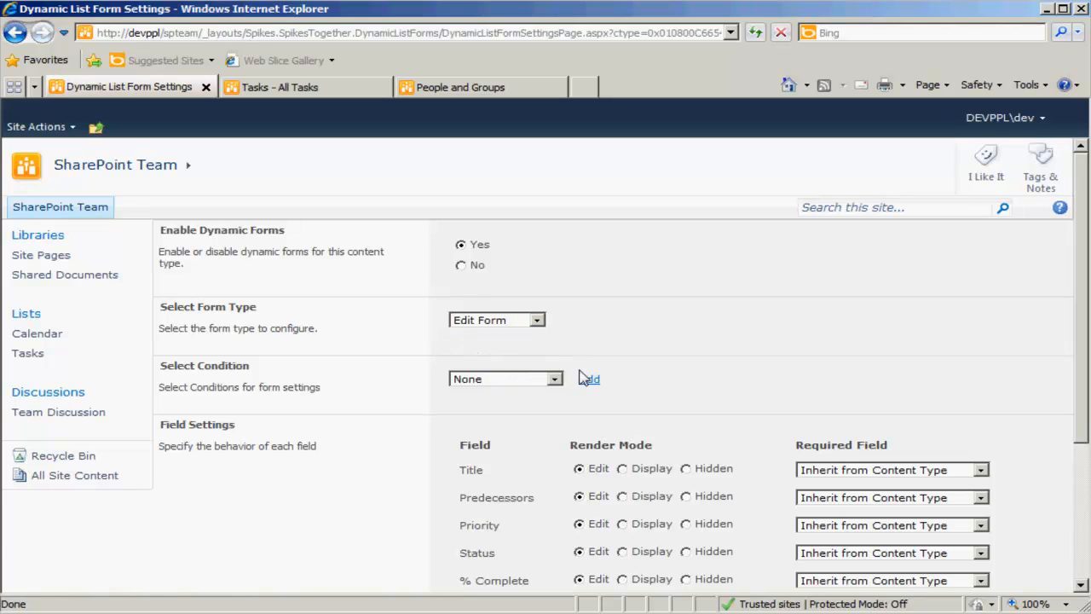
Add another condition for the edit form and name the rule "Task Completed (Admin)".
{"action": "left_click_drag", "start_coordinate": [1080, 311], "coordinate": [1084, 384]}
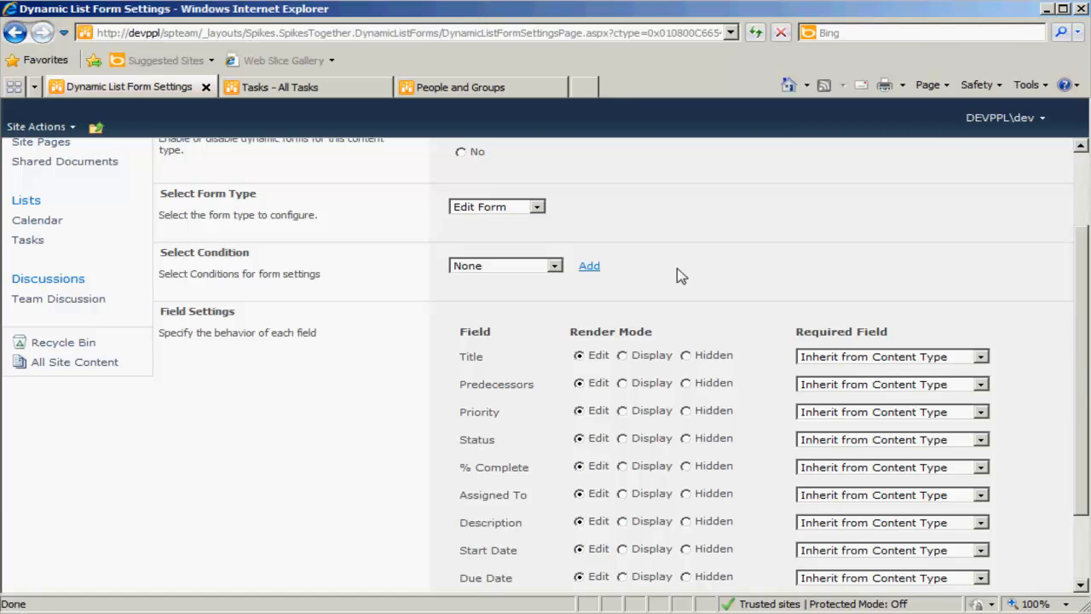
{"action": "left_click", "coordinate": [590, 266]}
{"action": "left_click", "coordinate": [324, 171]}
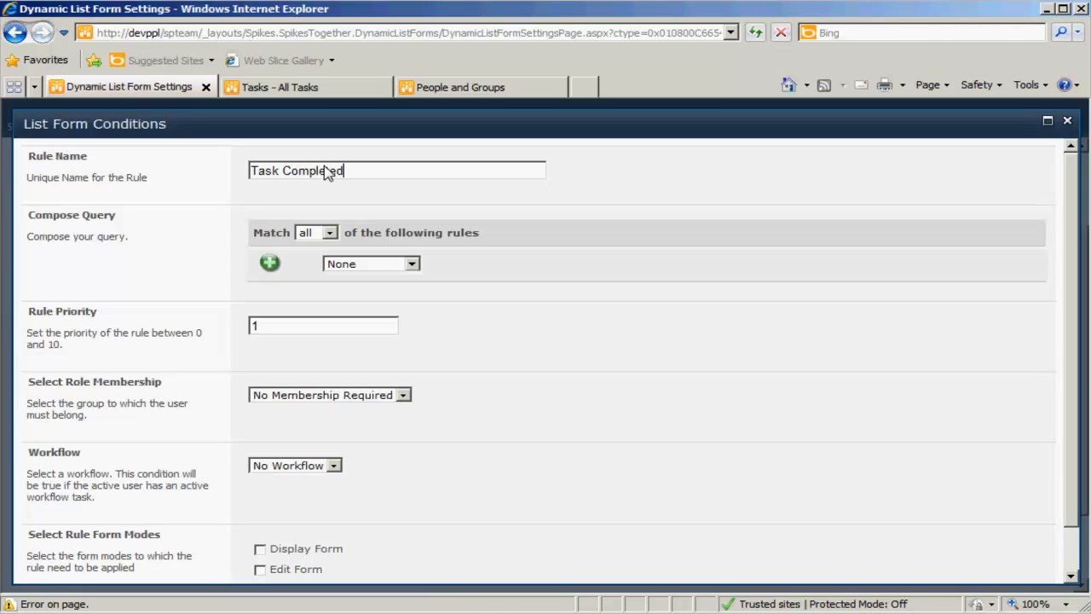
{"action": "type", "text": "Task Completed (Admin"}
Set the rule's query to match when Status equals the value Completed, and set the rule priority to 2.
{"action": "left_click", "coordinate": [380, 266]}
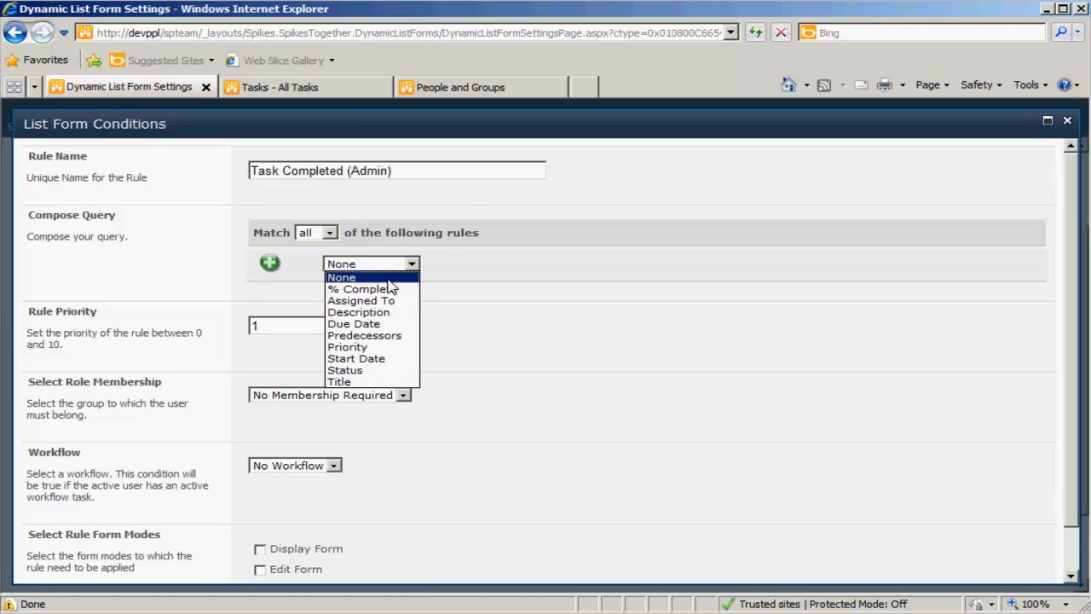
{"action": "left_click", "coordinate": [345, 370]}
{"action": "left_click", "coordinate": [506, 266]}
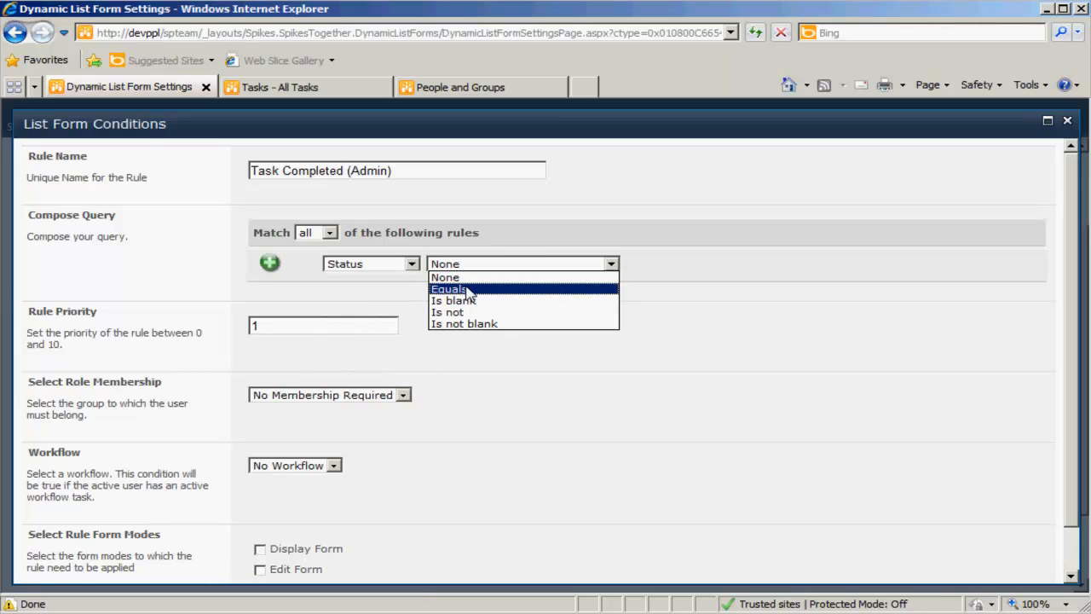
{"action": "left_click", "coordinate": [468, 289]}
{"action": "left_click", "coordinate": [738, 267]}
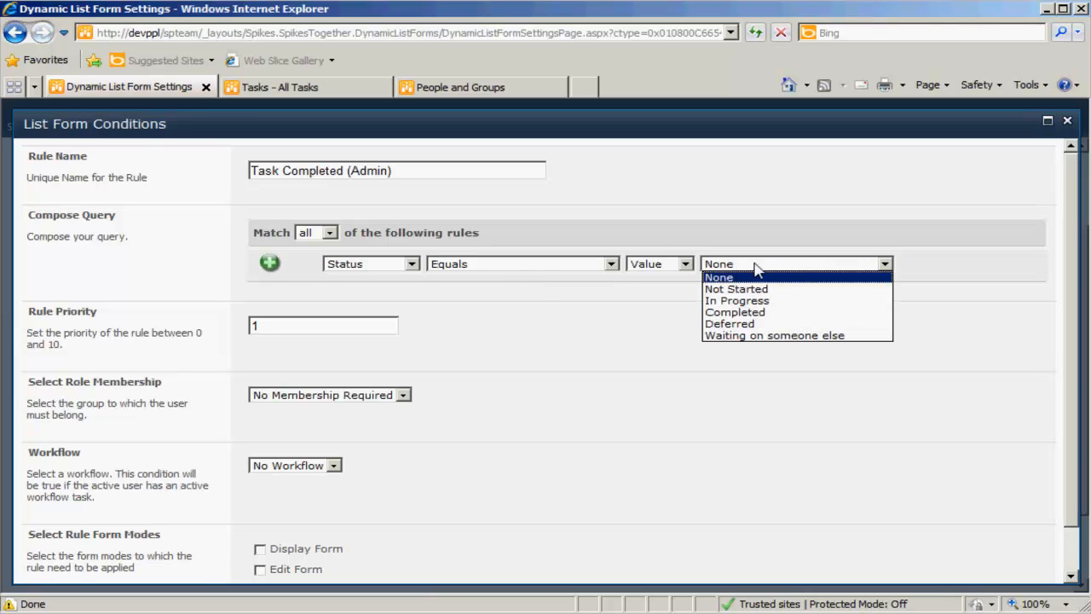
{"action": "left_click", "coordinate": [760, 311]}
{"action": "left_click", "coordinate": [761, 369]}
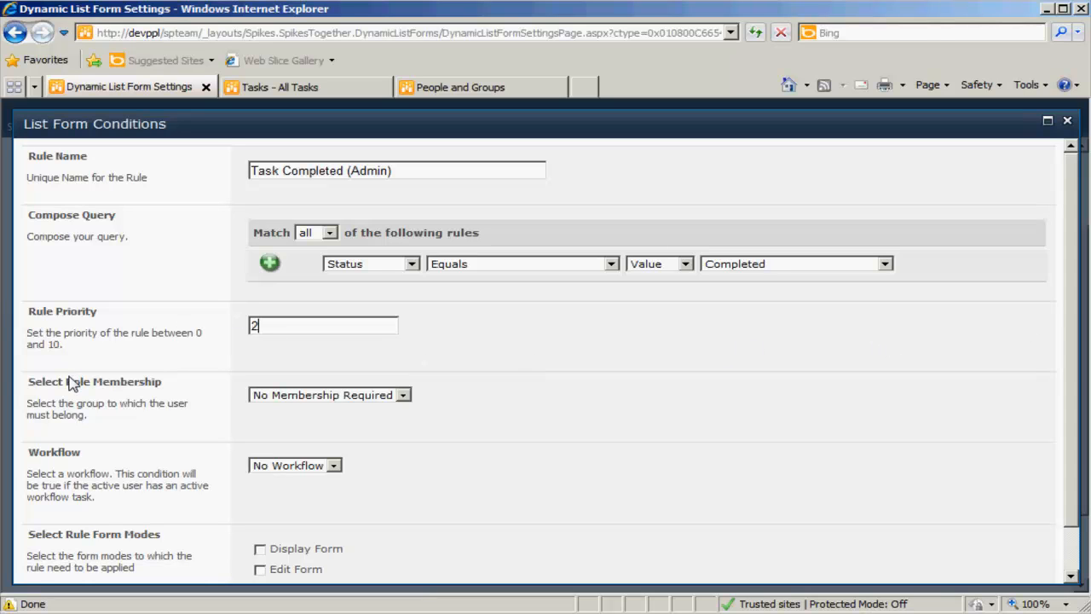
Require Administrators group membership for the rule, apply it to the Edit Form mode, and confirm the condition.
{"action": "left_click", "coordinate": [361, 399]}
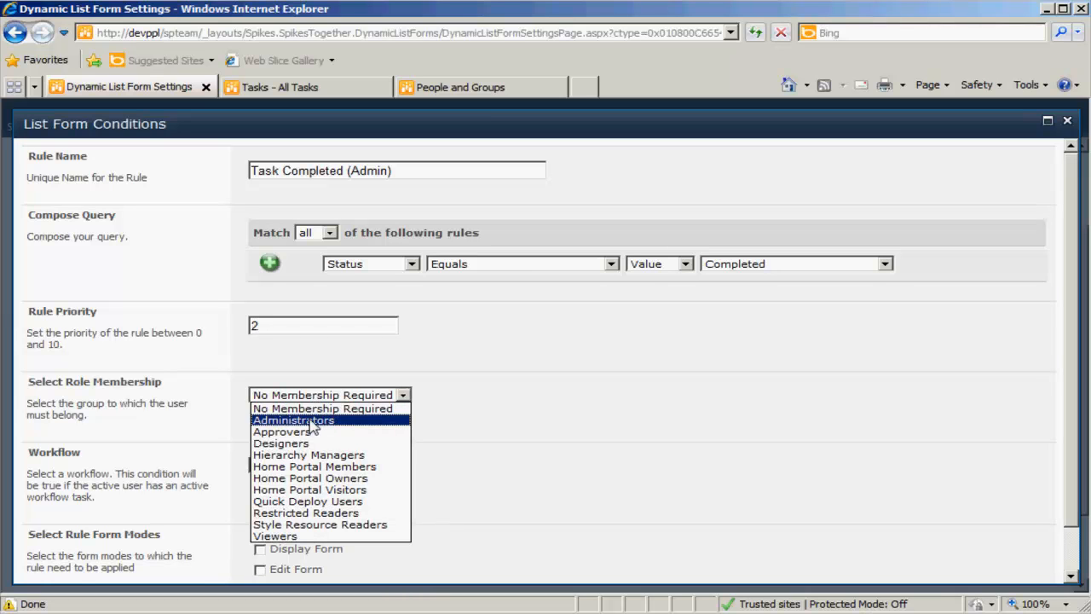
{"action": "left_click", "coordinate": [328, 423]}
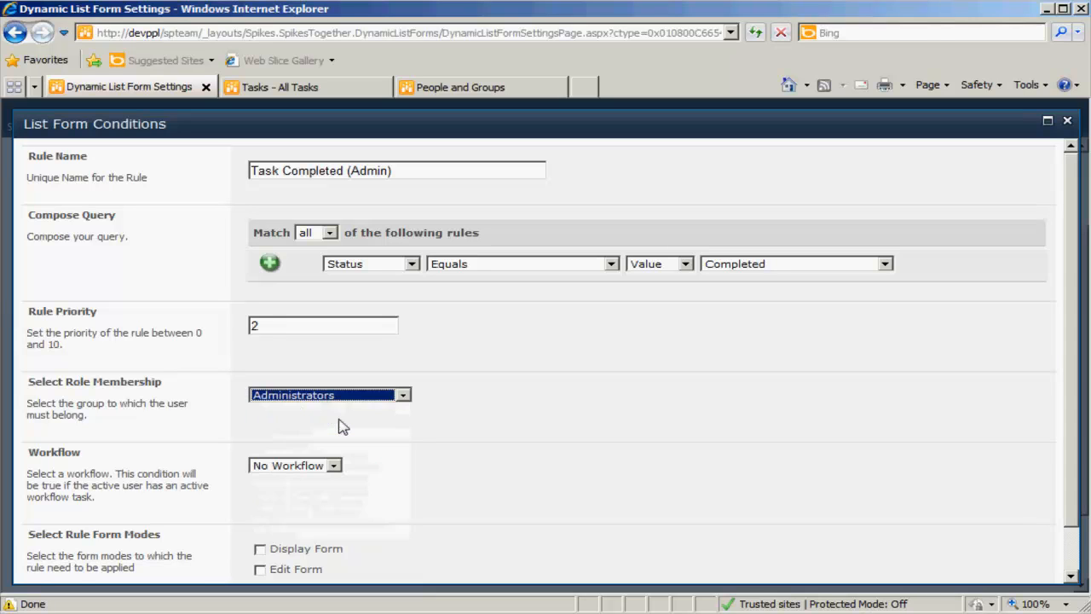
{"action": "left_click", "coordinate": [477, 418]}
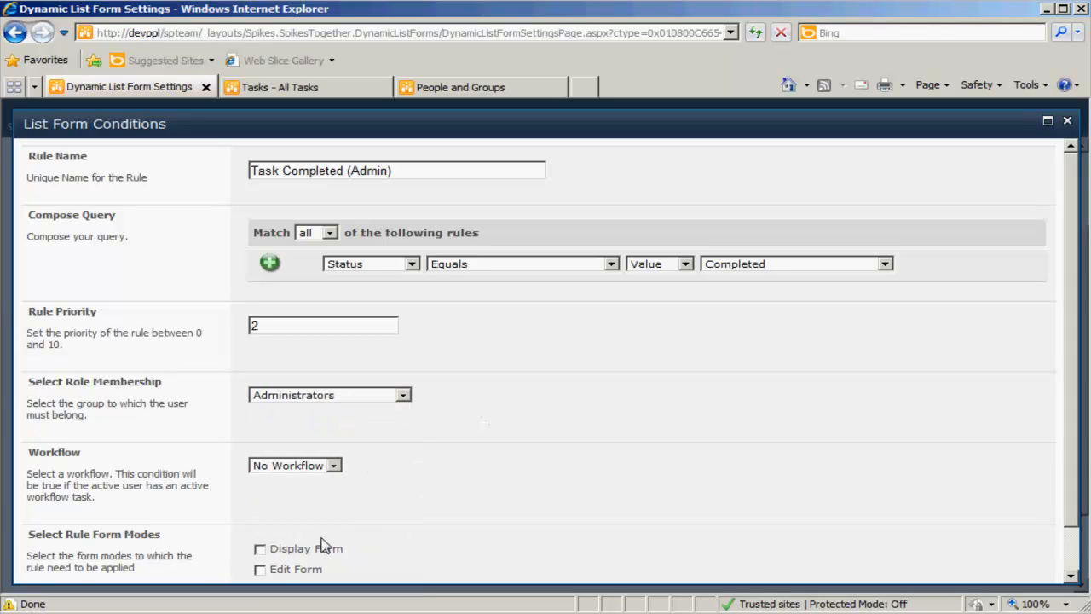
{"action": "left_click", "coordinate": [287, 574]}
{"action": "left_click_drag", "start_coordinate": [1070, 373], "coordinate": [1072, 431]}
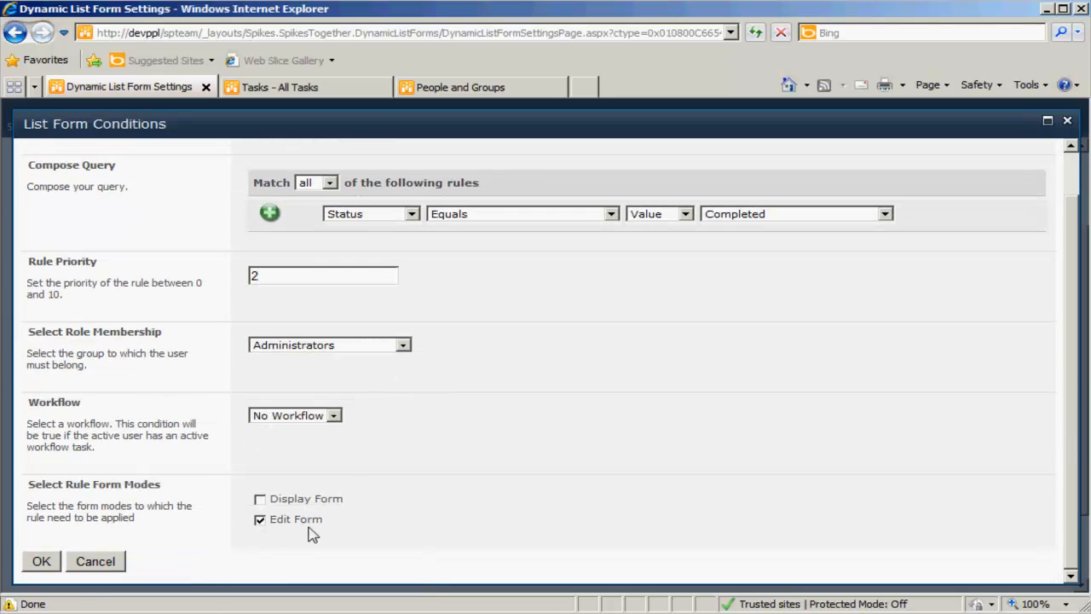
{"action": "left_click", "coordinate": [44, 563]}
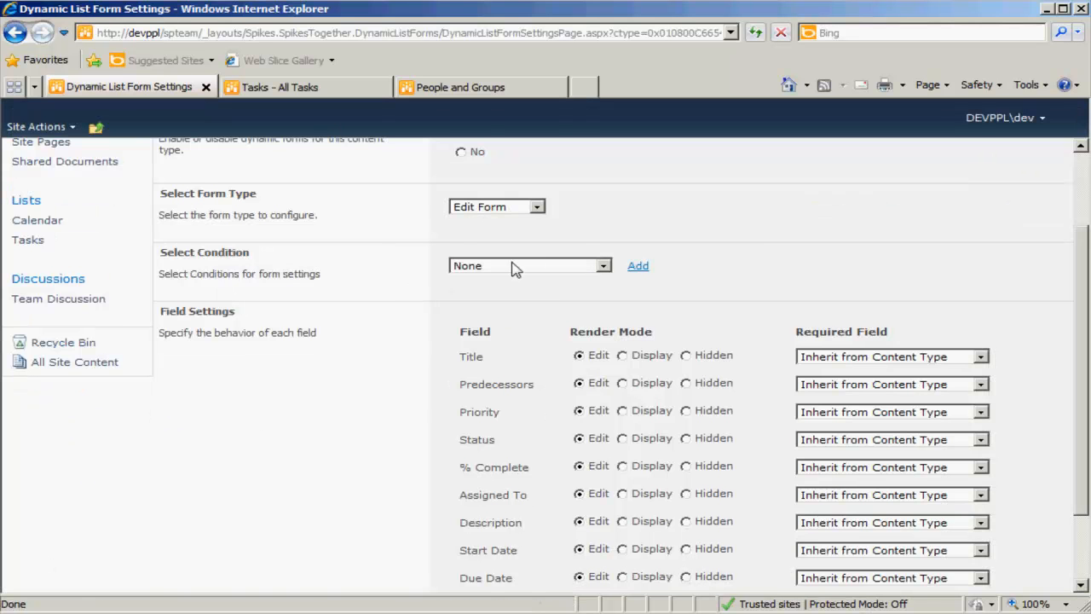
Select the Task Completed (Admin) condition and set the render mode of every field from Title to Due Date to Display.
{"action": "left_click", "coordinate": [515, 266]}
{"action": "left_click", "coordinate": [541, 303]}
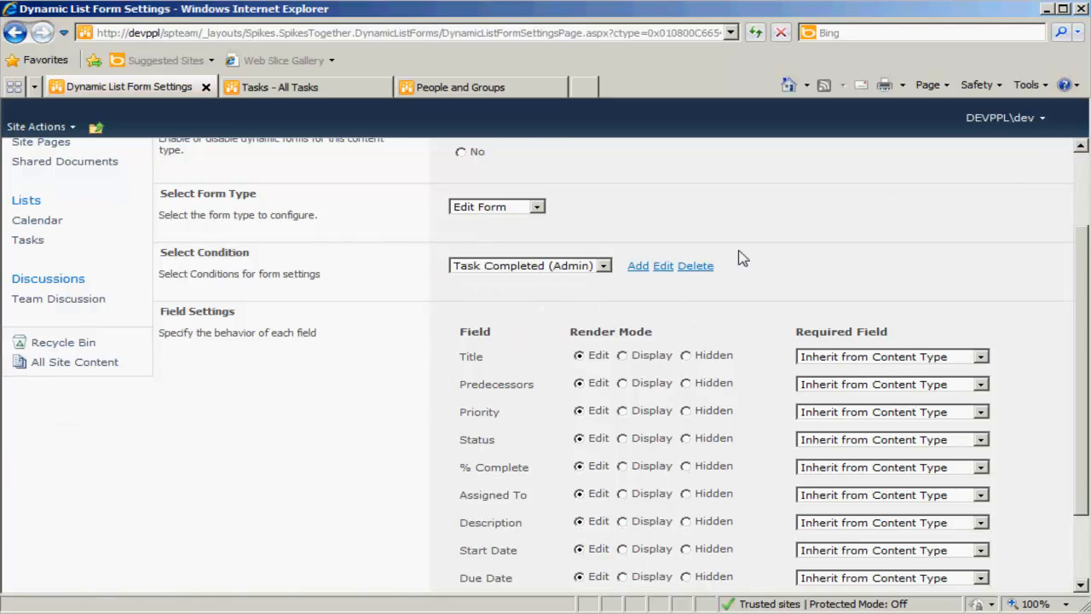
{"action": "left_click_drag", "start_coordinate": [1084, 255], "coordinate": [1085, 275]}
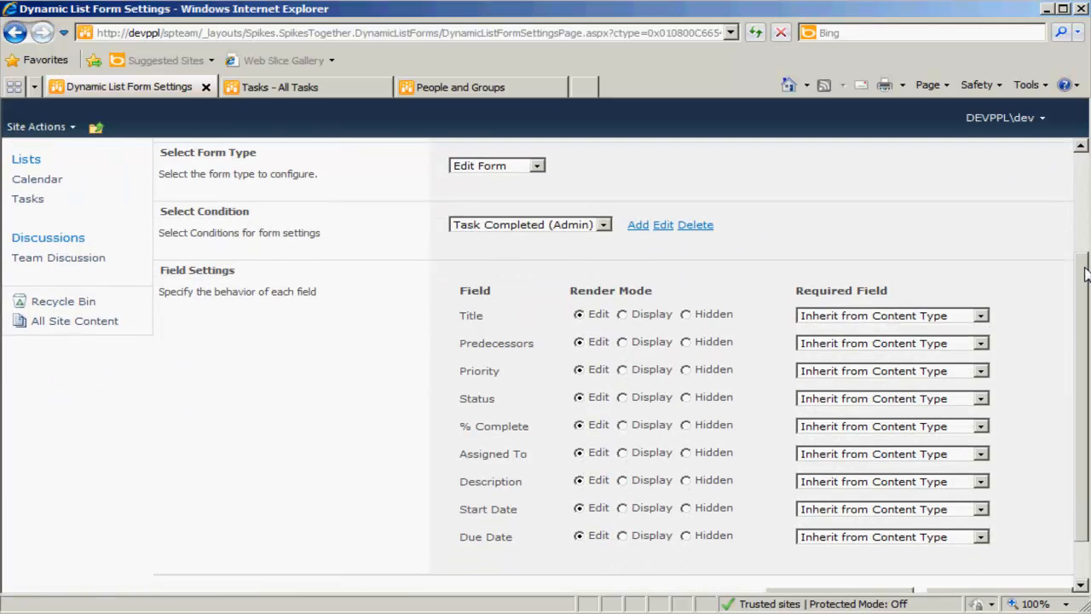
{"action": "left_click", "coordinate": [623, 315]}
{"action": "left_click", "coordinate": [622, 342]}
{"action": "left_click", "coordinate": [622, 369]}
{"action": "left_click", "coordinate": [623, 398]}
{"action": "left_click", "coordinate": [622, 424]}
{"action": "left_click", "coordinate": [622, 452]}
{"action": "left_click", "coordinate": [622, 481]}
{"action": "left_click", "coordinate": [622, 508]}
{"action": "left_click", "coordinate": [622, 536]}
Set the Status field's render mode back to Edit for the admin condition and save the form settings.
{"action": "left_click", "coordinate": [578, 398]}
{"action": "left_click_drag", "start_coordinate": [1084, 315], "coordinate": [1084, 366]}
{"action": "left_click", "coordinate": [875, 540]}
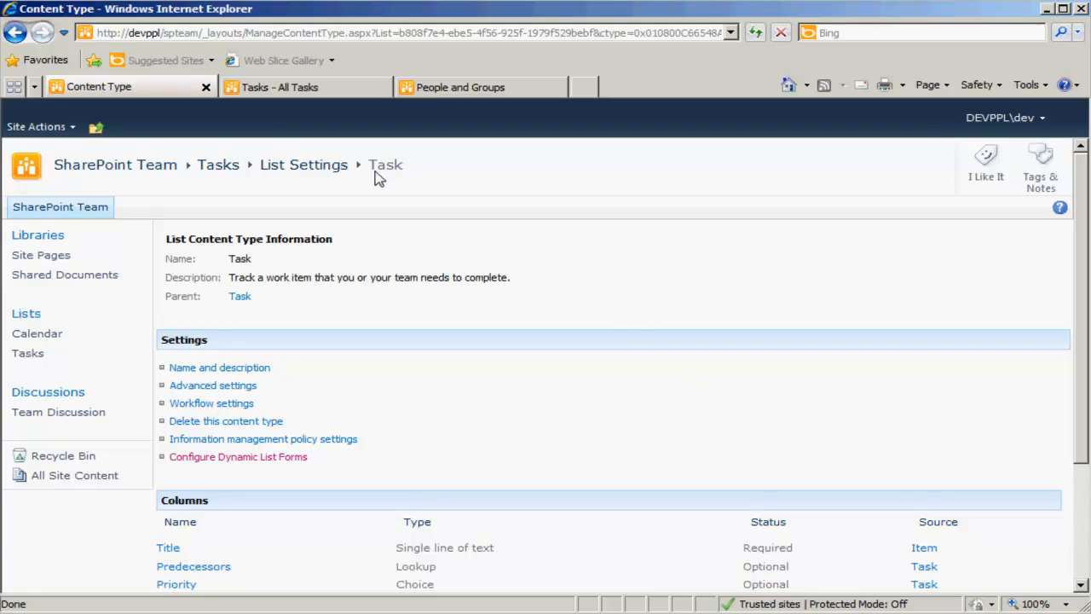
Open the Task Sample item for editing in the Tasks list to check whether Status is editable, and cancel the form.
{"action": "left_click", "coordinate": [282, 87]}
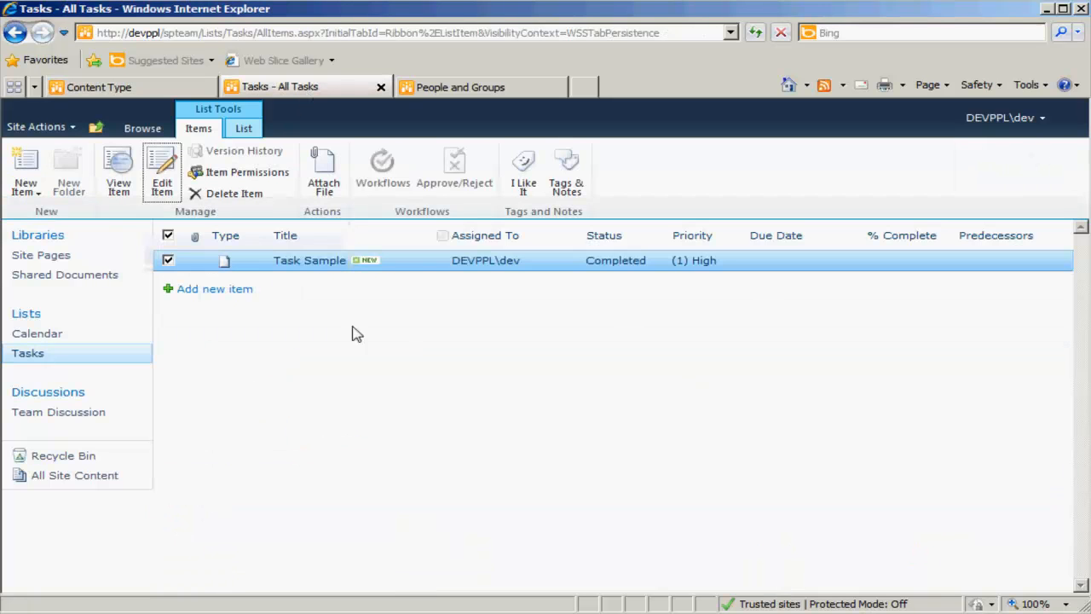
{"action": "left_click", "coordinate": [164, 179]}
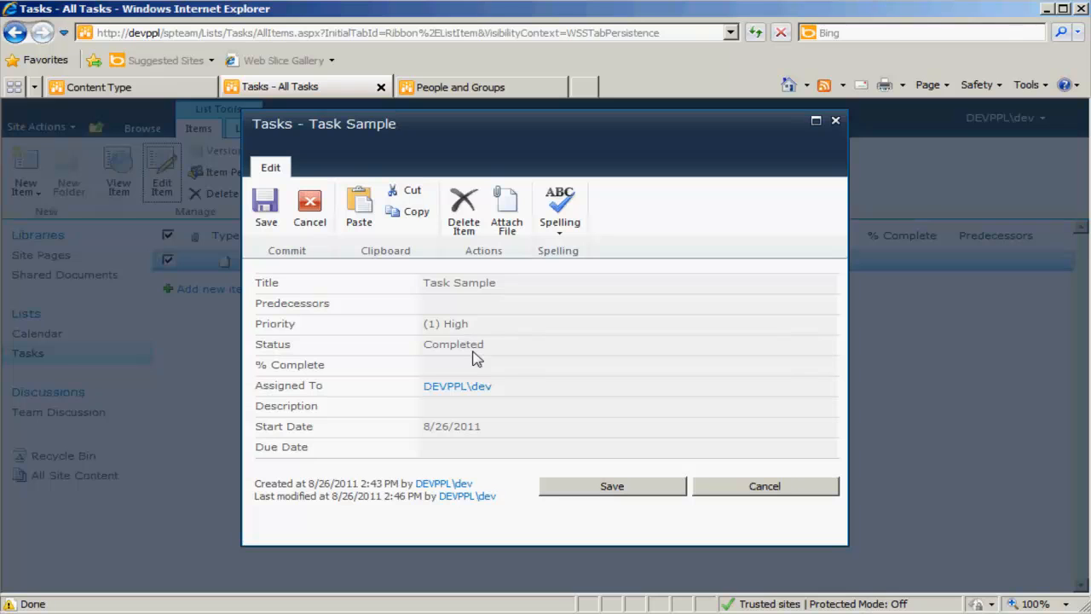
{"action": "left_click", "coordinate": [750, 487]}
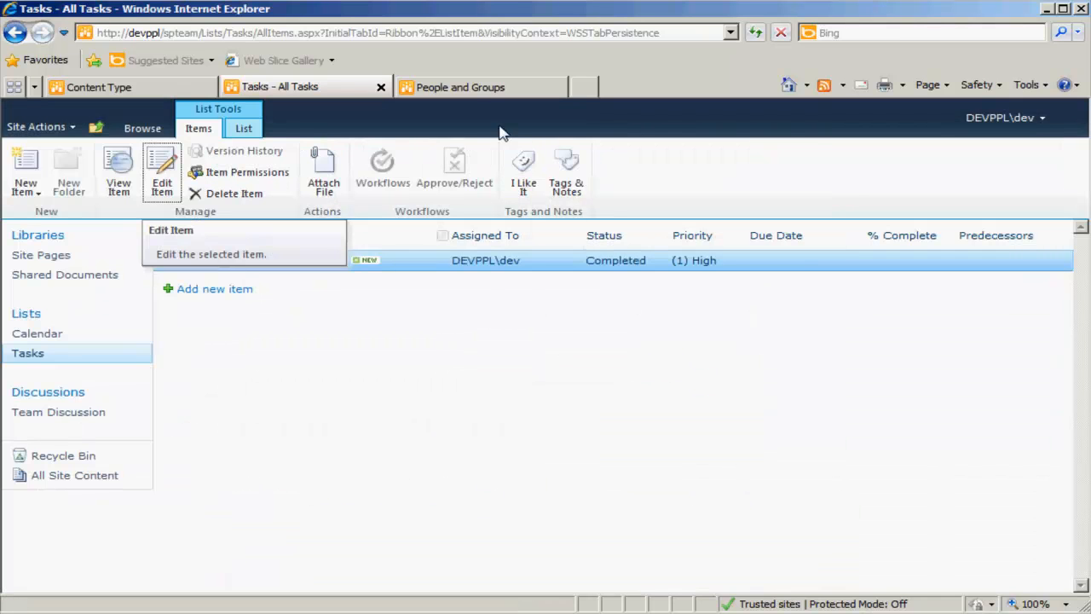
Add the dev user account to the Administrators group in People and Groups, checking the name before confirming.
{"action": "left_click", "coordinate": [470, 89]}
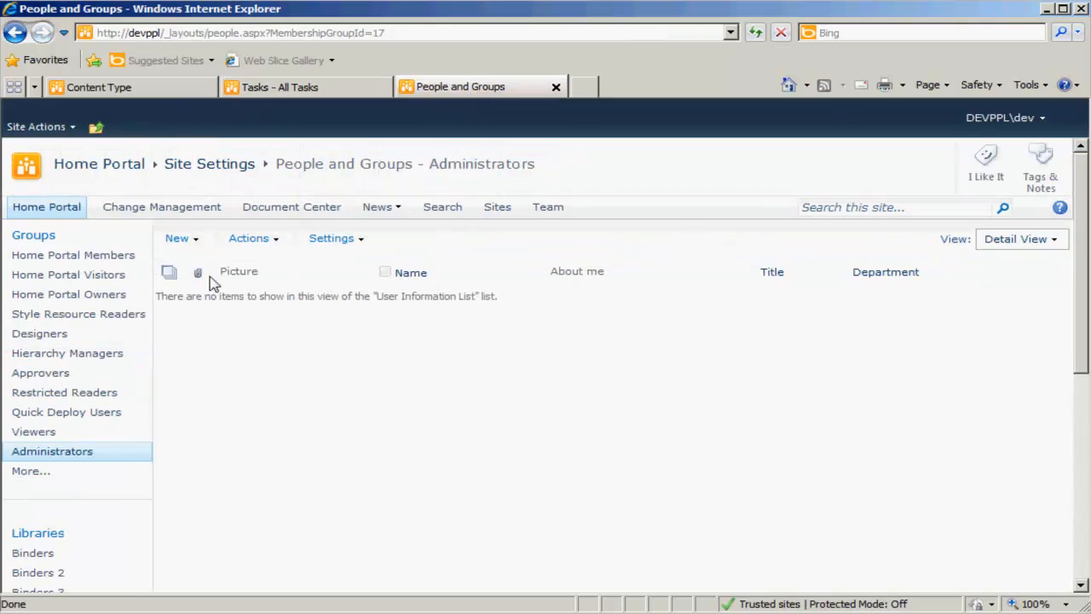
{"action": "left_click", "coordinate": [195, 242]}
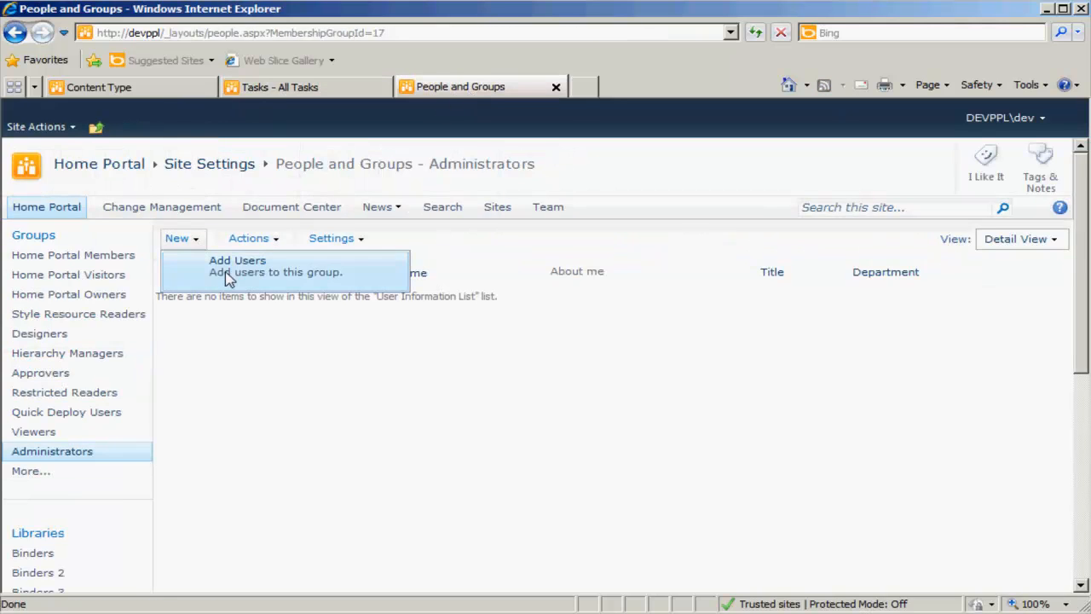
{"action": "left_click", "coordinate": [227, 271]}
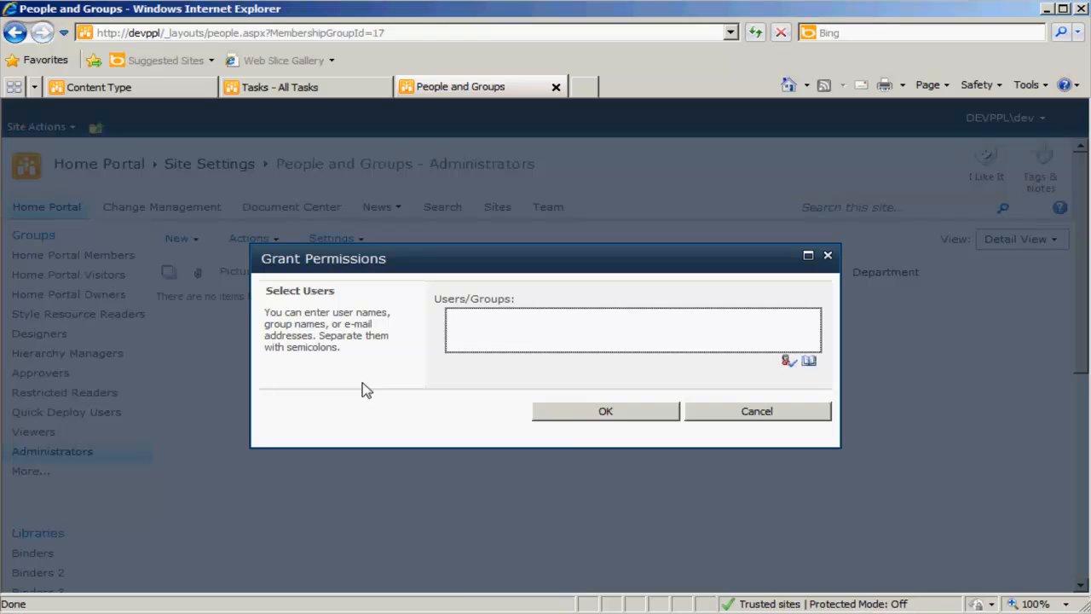
{"action": "left_click", "coordinate": [460, 341]}
{"action": "type", "text": "dev"}
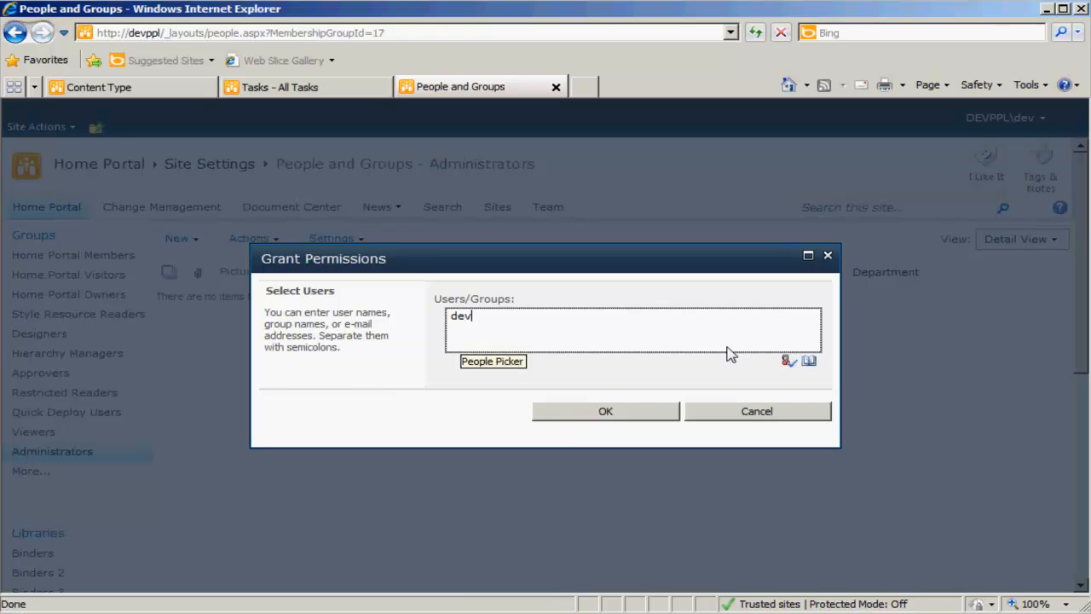
{"action": "left_click", "coordinate": [788, 363]}
{"action": "left_click", "coordinate": [597, 414]}
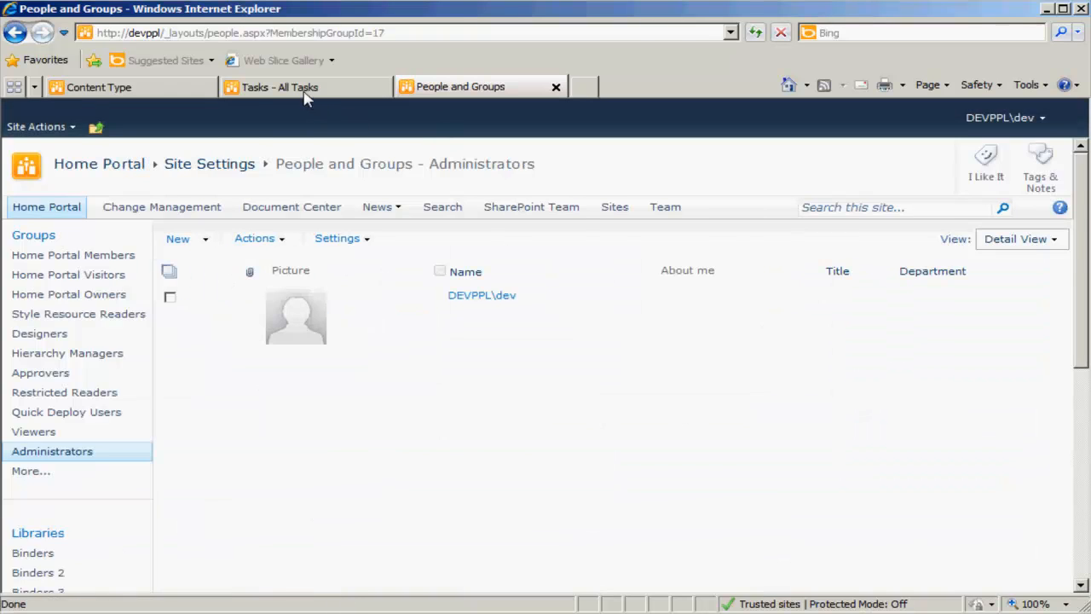
Return to the Tasks list, edit the Task Sample item, set its Status to In Progress, and save it.
{"action": "left_click", "coordinate": [305, 94]}
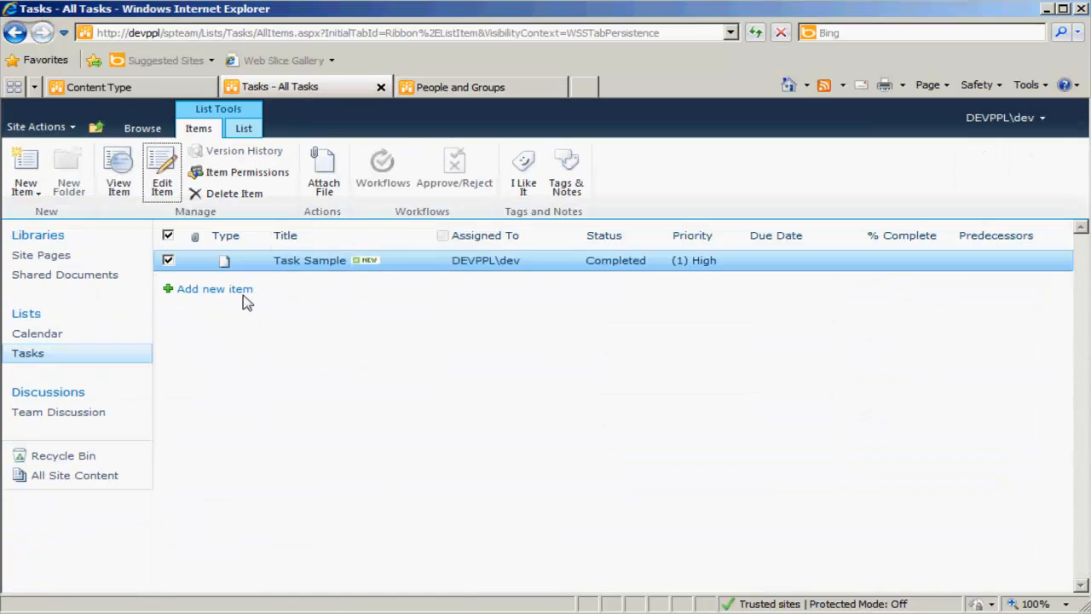
{"action": "left_click", "coordinate": [169, 185]}
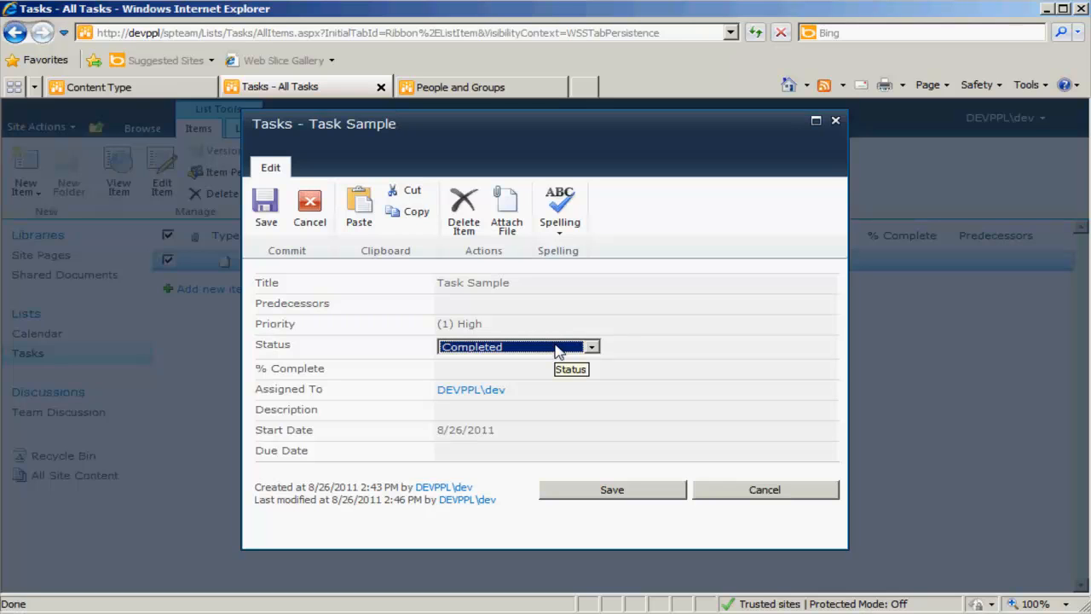
{"action": "left_click", "coordinate": [530, 348]}
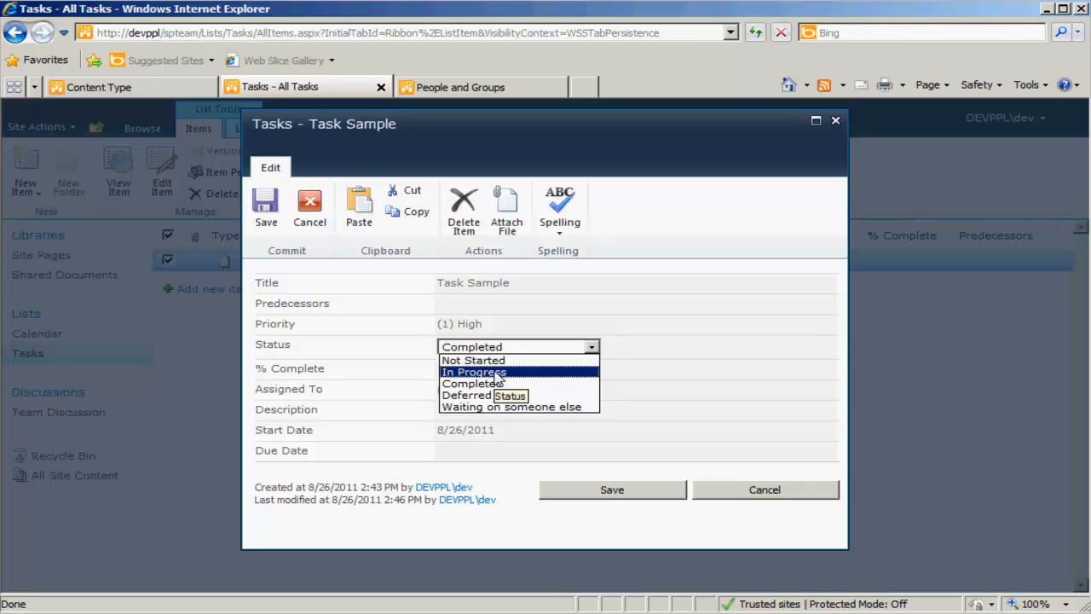
{"action": "left_click", "coordinate": [499, 372]}
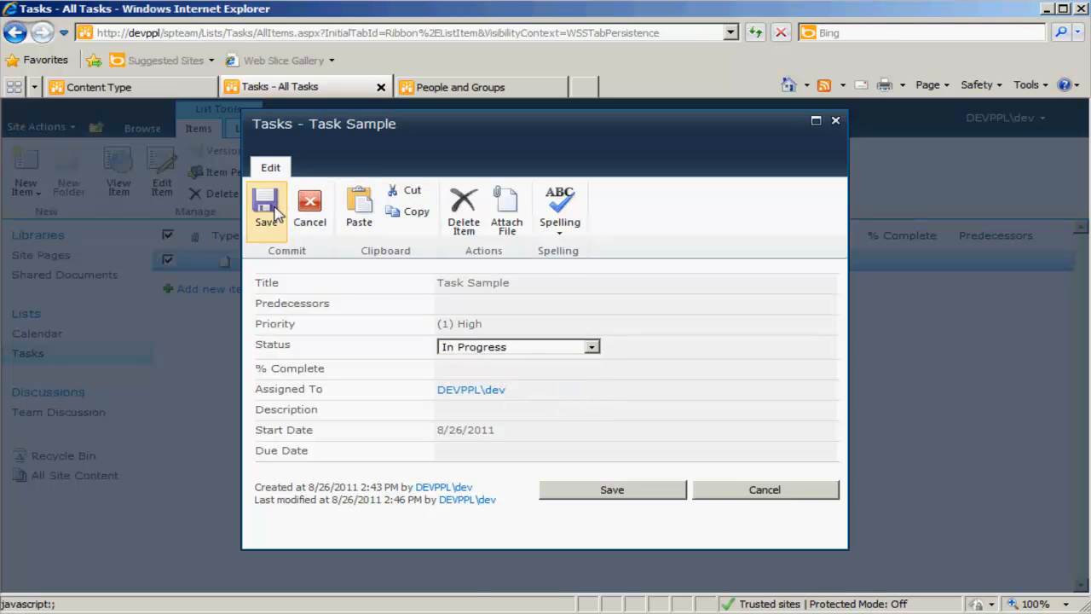
{"action": "left_click", "coordinate": [266, 209]}
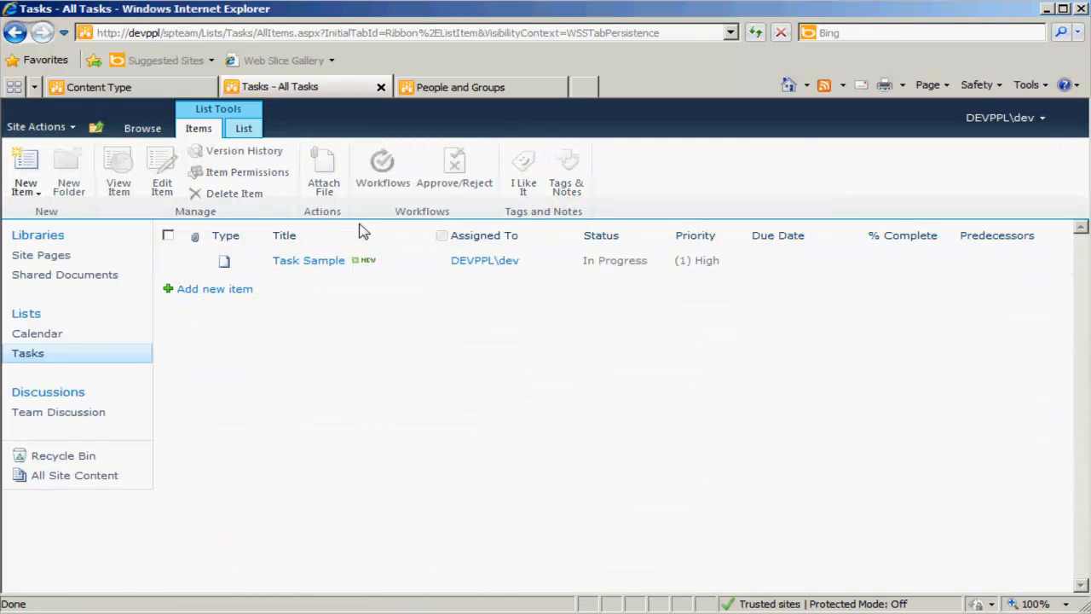
Reopen the Task Sample item for editing to check how its fields are rendered with the In Progress status.
{"action": "mouse_move", "coordinate": [426, 259]}
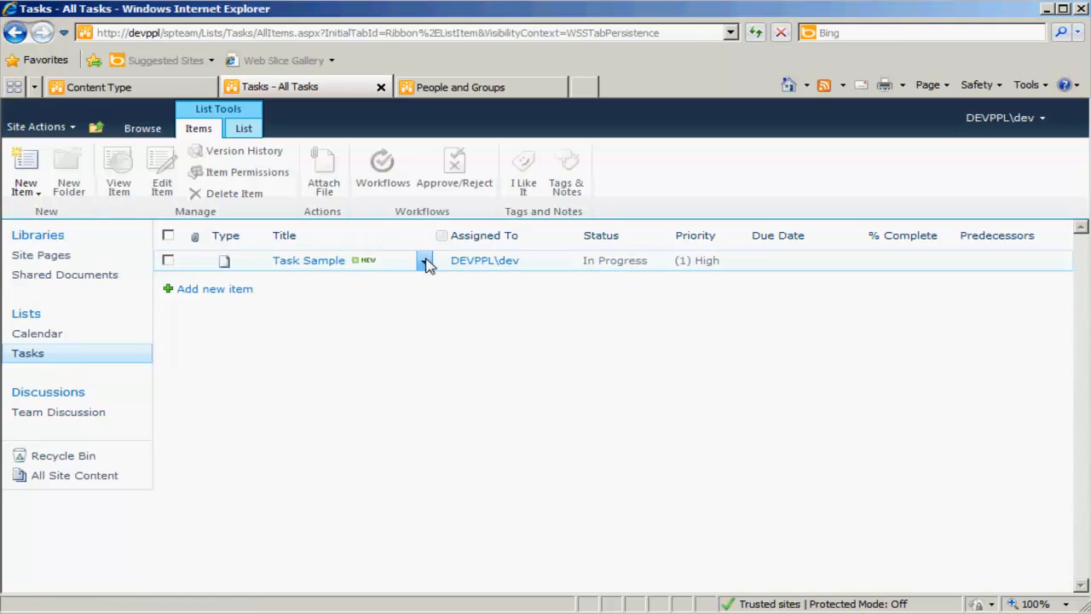
{"action": "left_click", "coordinate": [548, 260]}
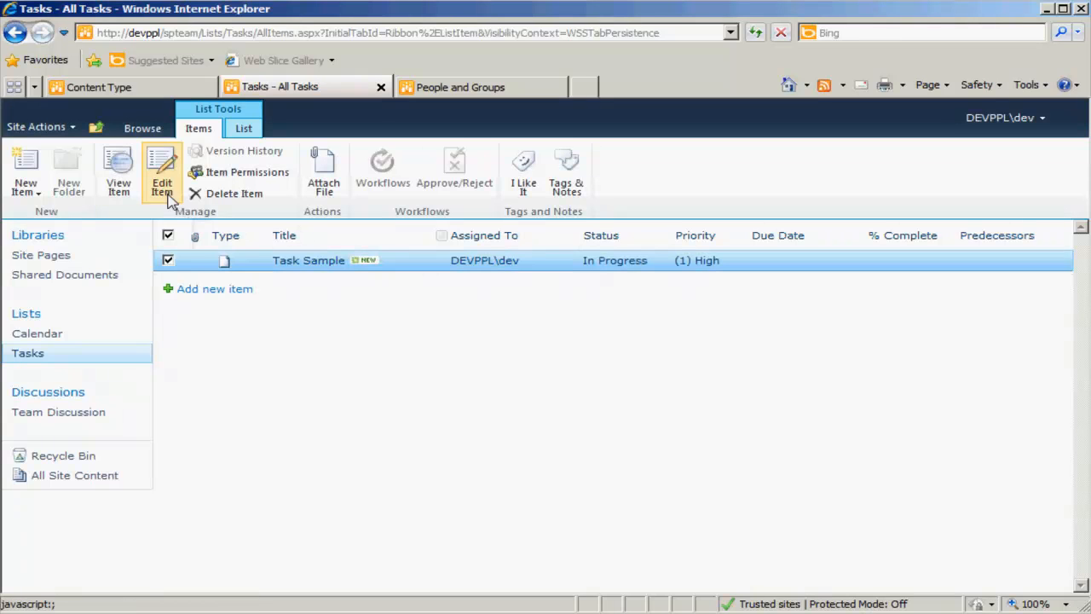
{"action": "left_click", "coordinate": [162, 182]}
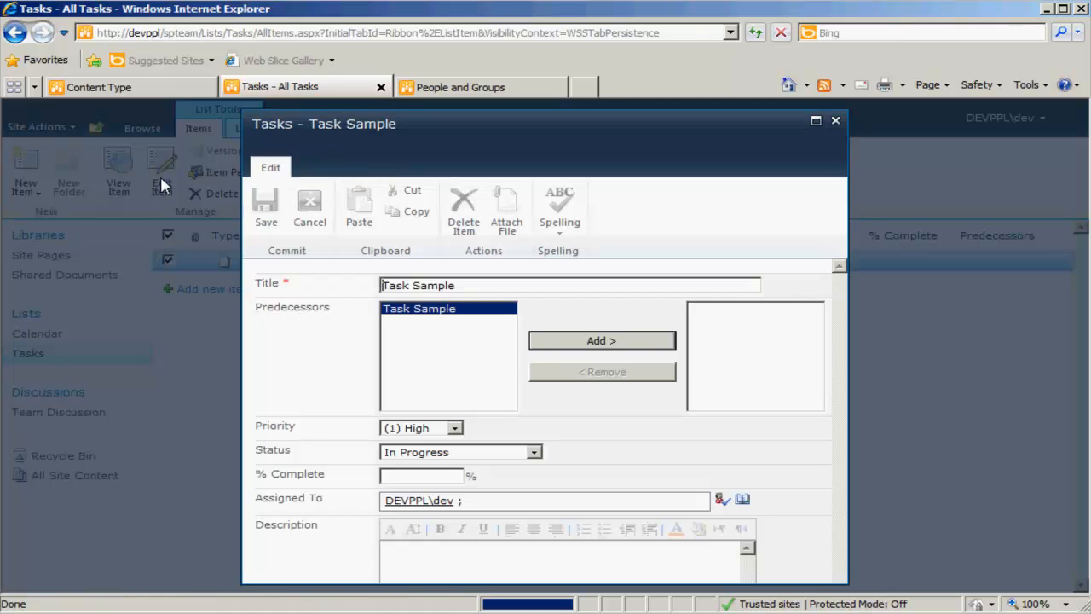